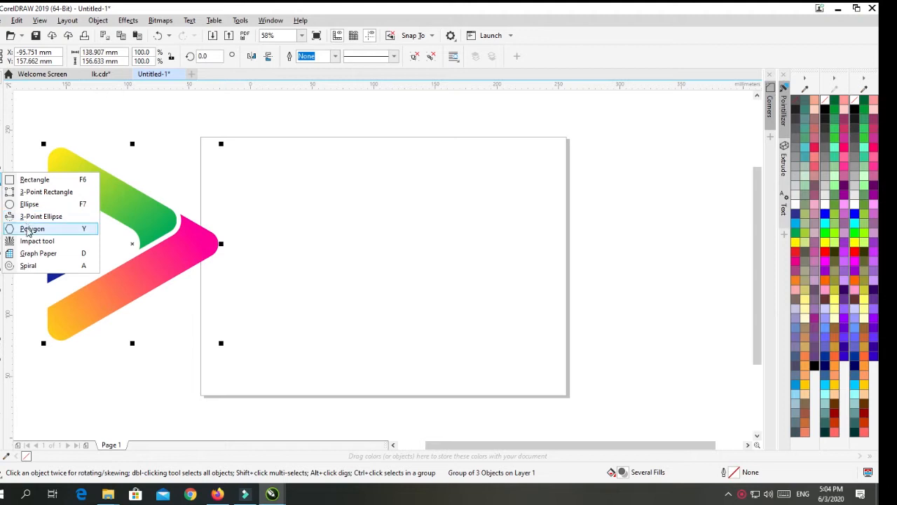
Step: Draw a three-sided polygon about 118 × 102 mm on the page, beside the colored reference logo
click(29, 229)
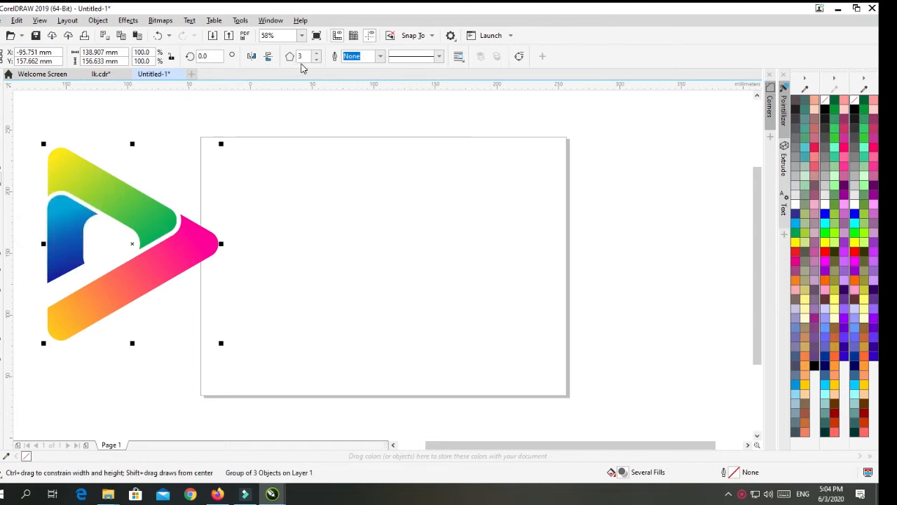
click(304, 55)
drag(349, 202, 517, 369)
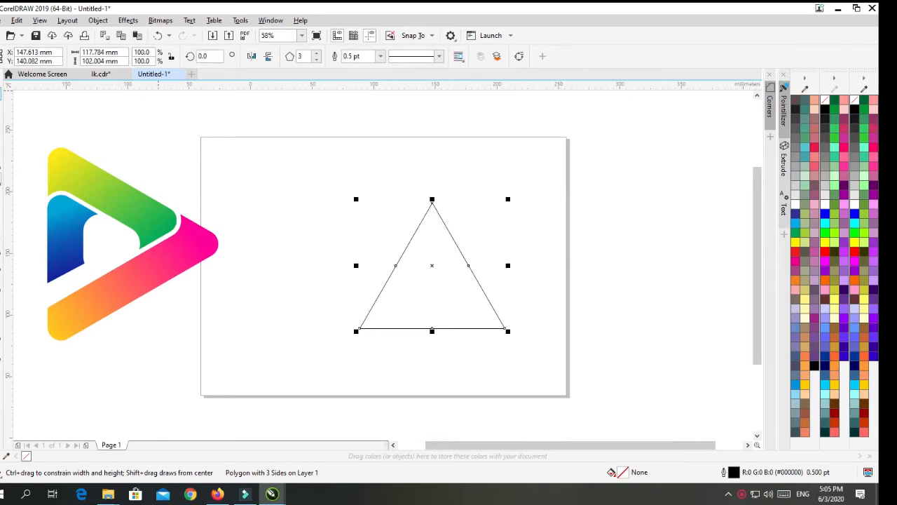
Step: Rotate the triangle to 270° so it points right and enlarge it to about 152 × 176 mm
click(1, 95)
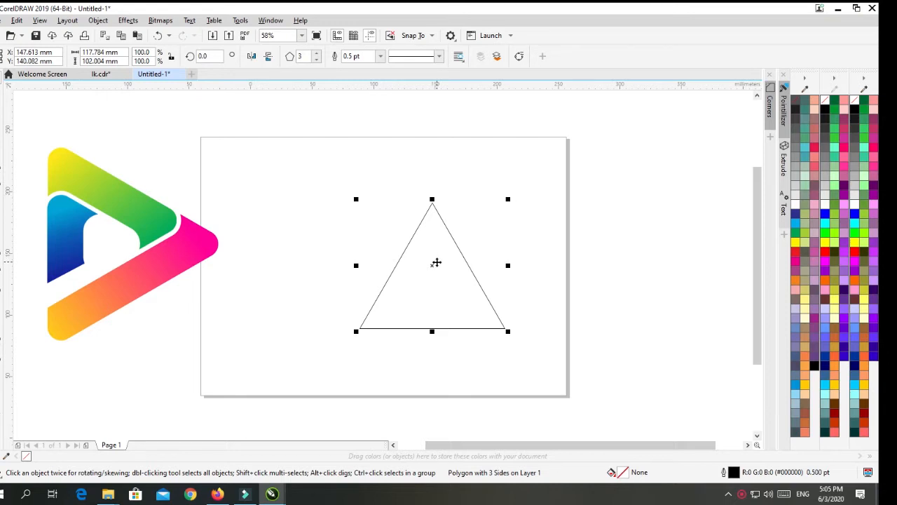
click(436, 262)
drag(515, 199, 556, 394)
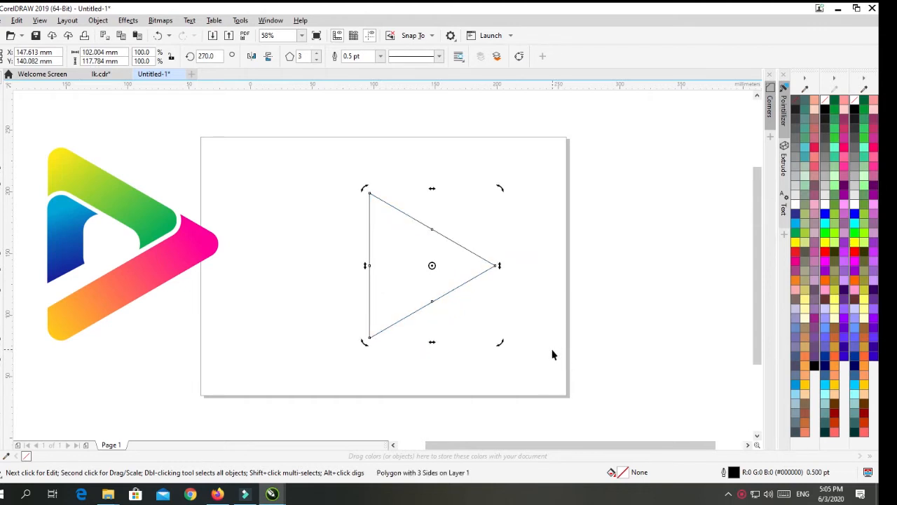
click(421, 278)
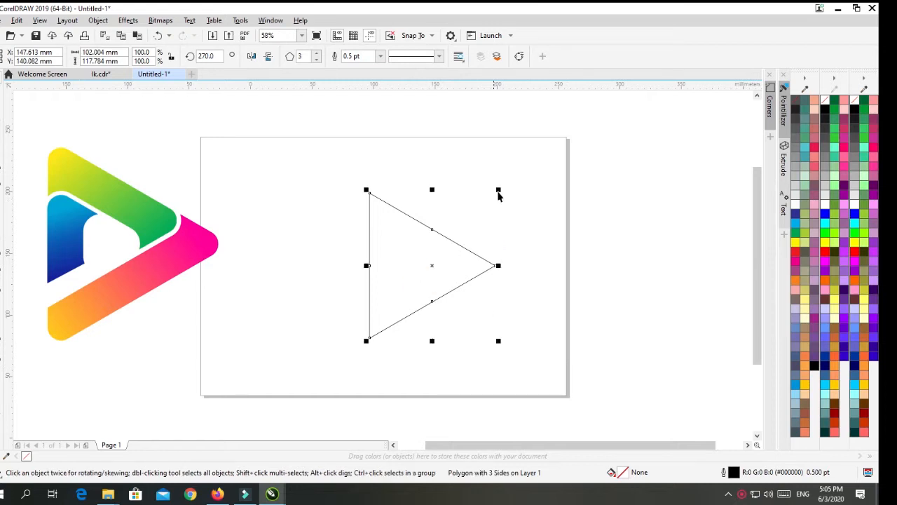
drag(500, 190, 545, 162)
drag(365, 341, 327, 383)
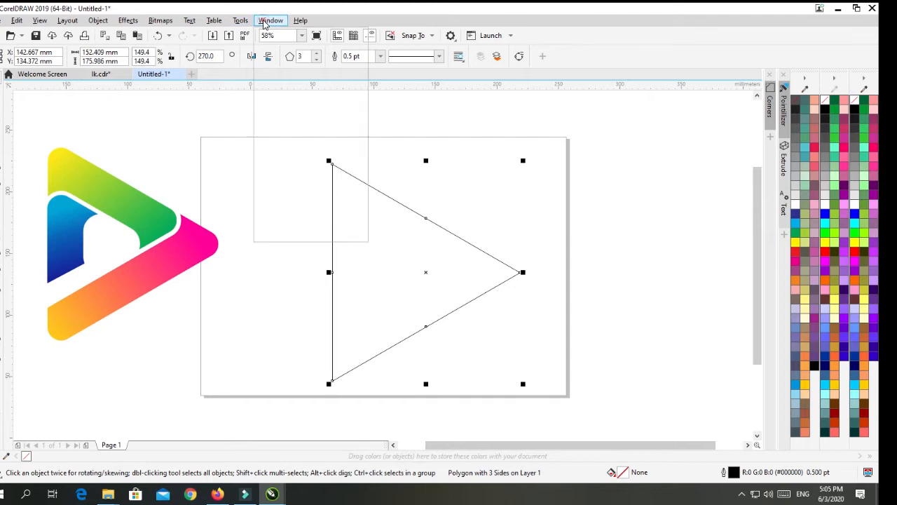
Step: Round all corners of the triangle with an 11.6 mm fillet
click(265, 23)
mouse_move(283, 170)
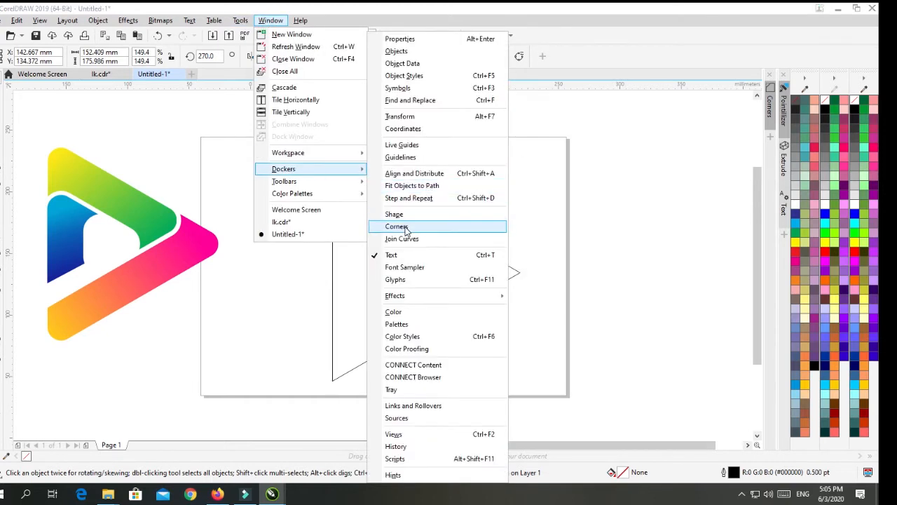
click(397, 227)
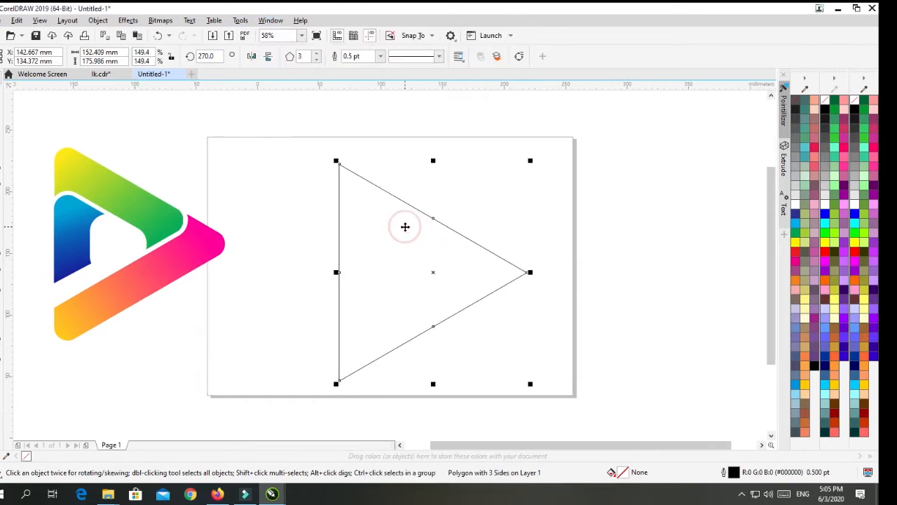
click(277, 23)
mouse_move(325, 170)
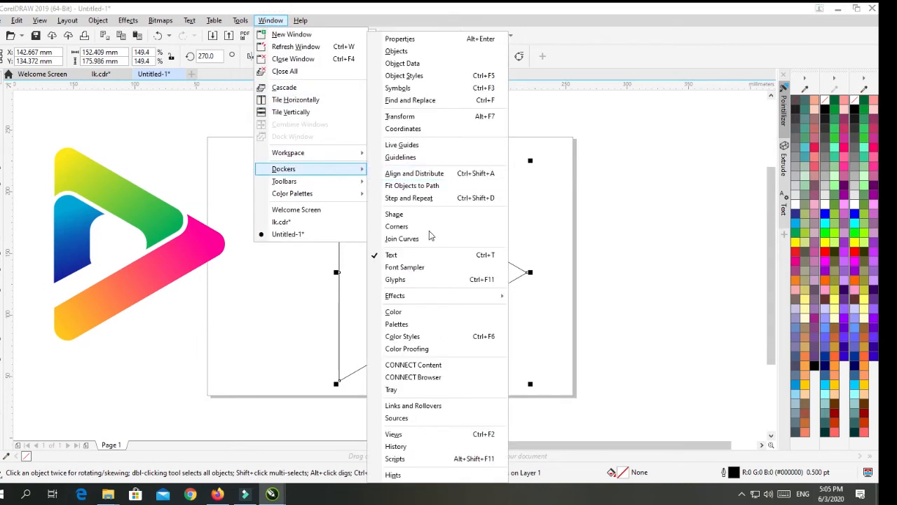
click(401, 227)
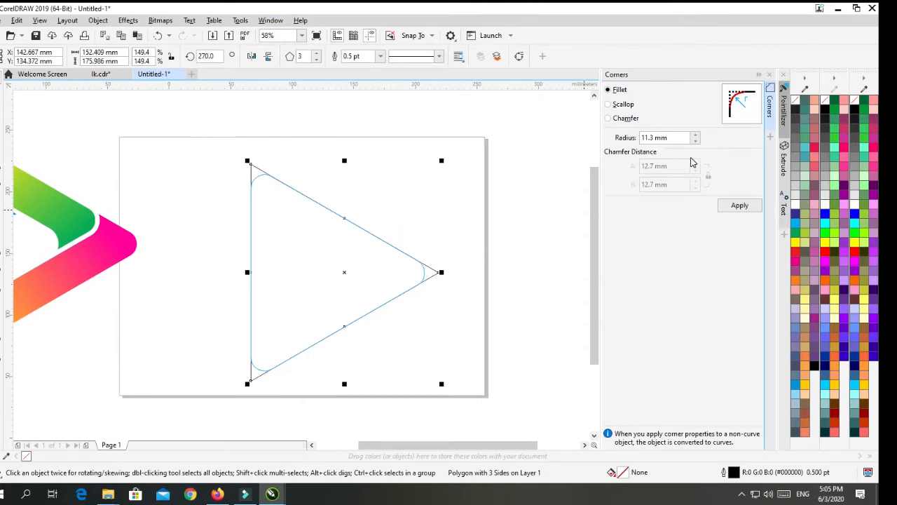
click(695, 136)
click(694, 136)
click(695, 136)
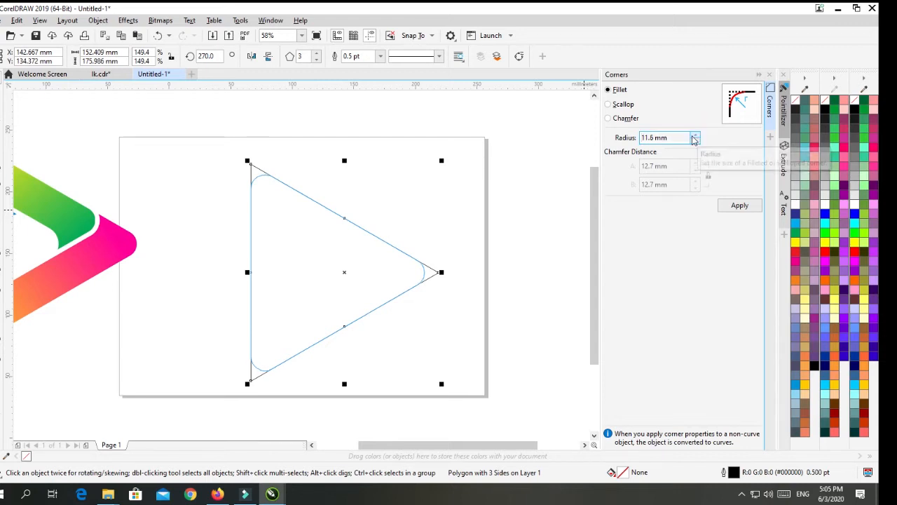
click(735, 206)
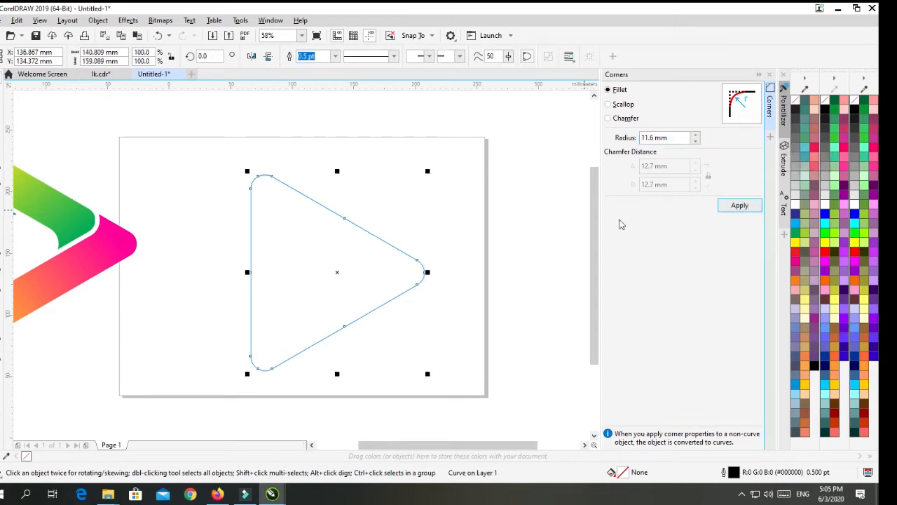
click(758, 75)
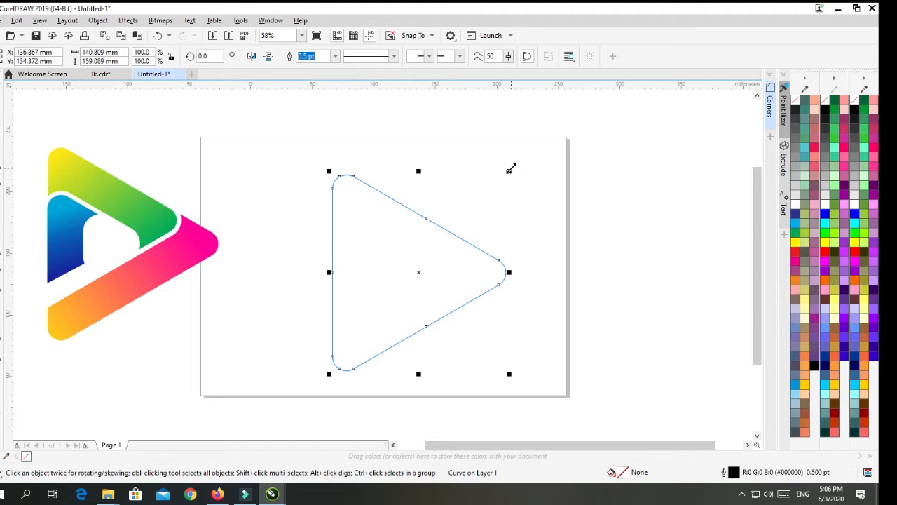
Step: Create a centered, scaled-down copy of the rounded triangle, about 72 × 82 mm, and nudge it toward the outer triangle's vertical side
drag(511, 168, 469, 204)
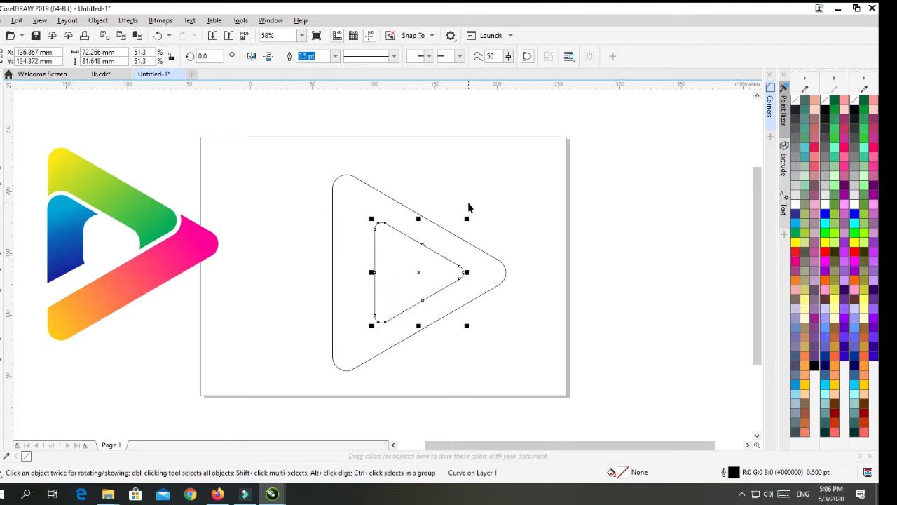
key(Left)
key(Left)
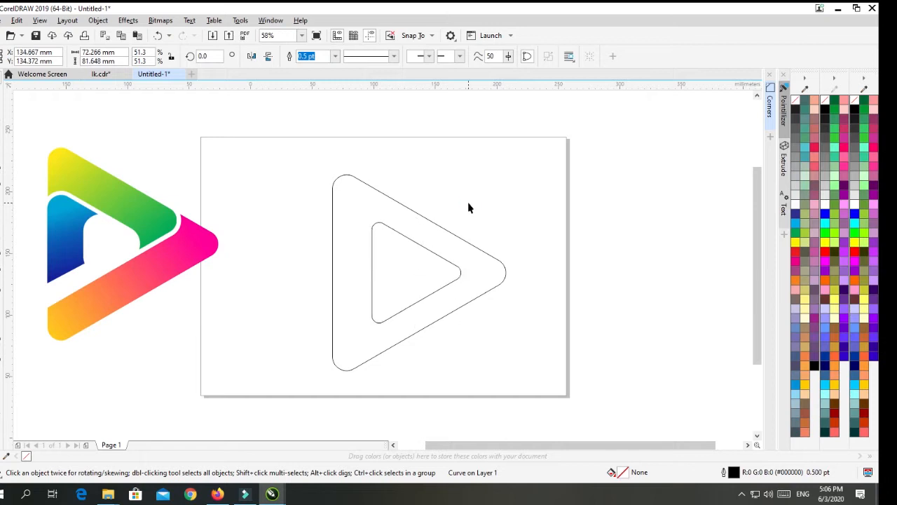
key(Left)
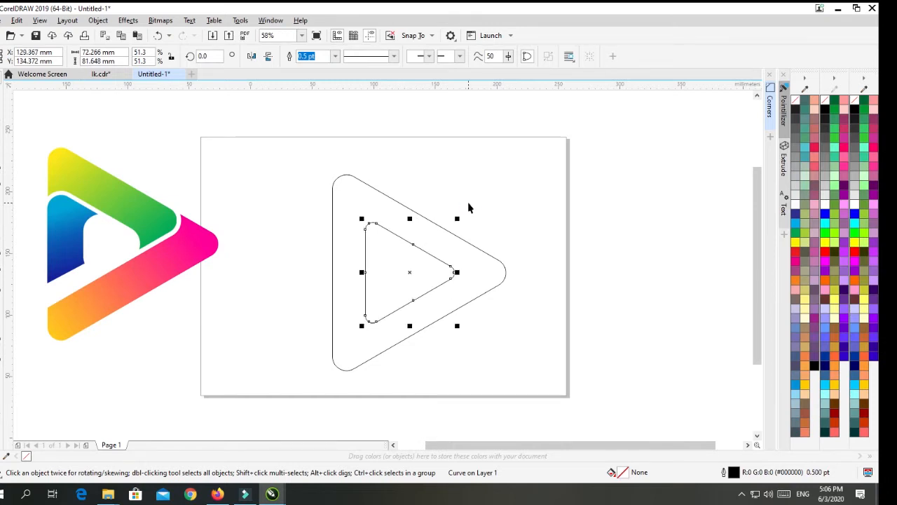
key(Left)
key(Left)
Step: Try to trim the outer triangle with the inner one and delete the inner triangle after moving it off the page
shift+click(500, 267)
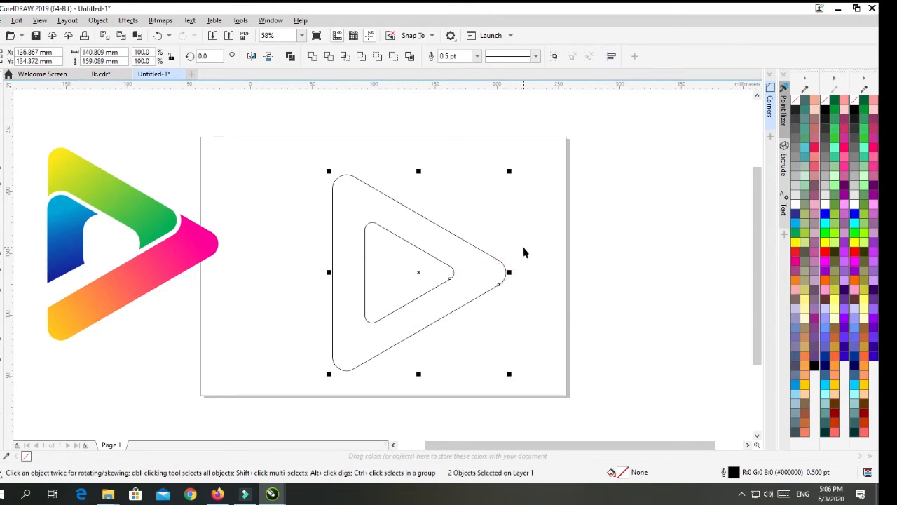
click(524, 247)
click(437, 271)
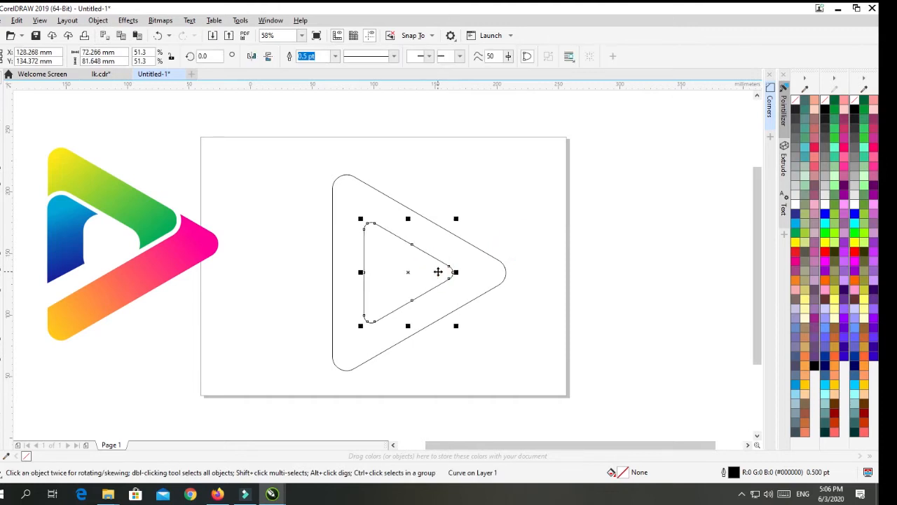
click(544, 208)
click(441, 264)
shift+click(464, 263)
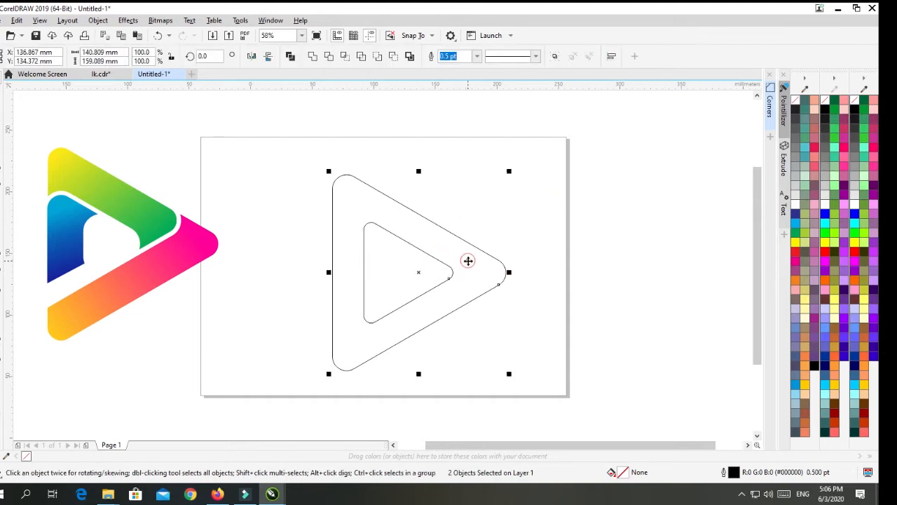
click(330, 58)
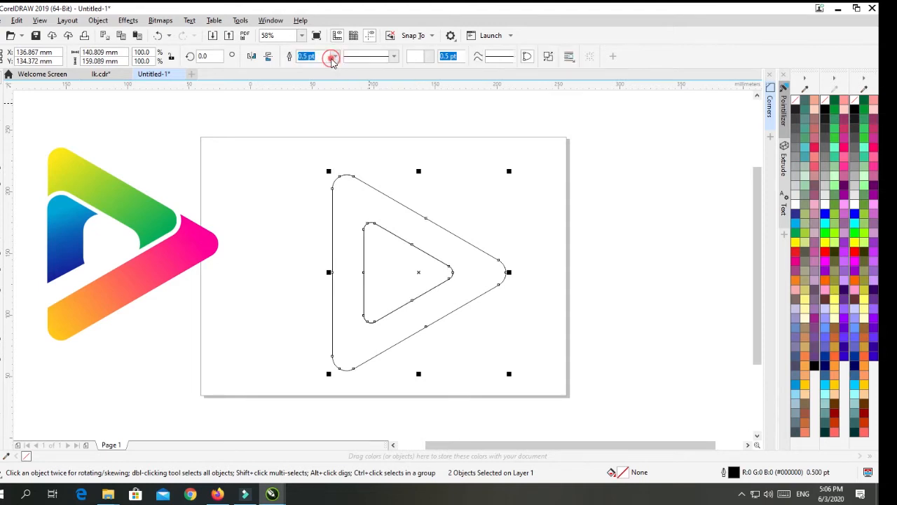
click(549, 286)
drag(427, 264, 660, 261)
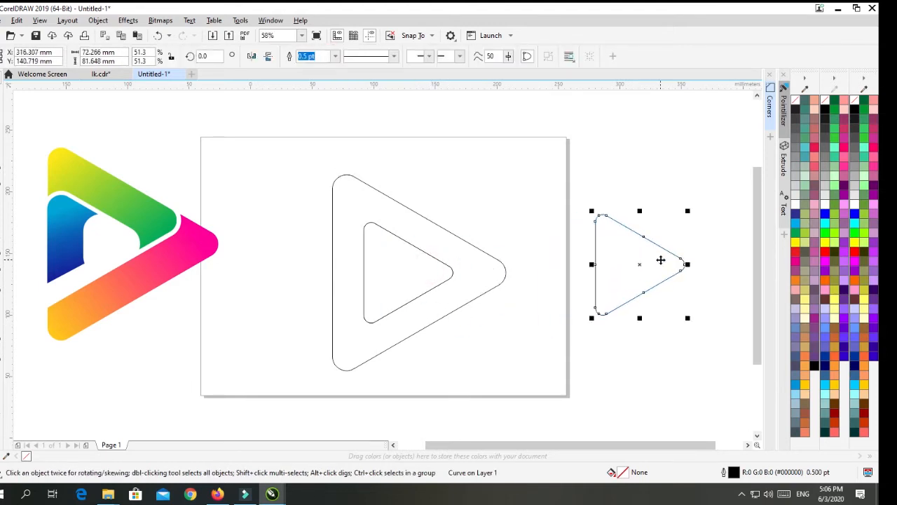
key(Delete)
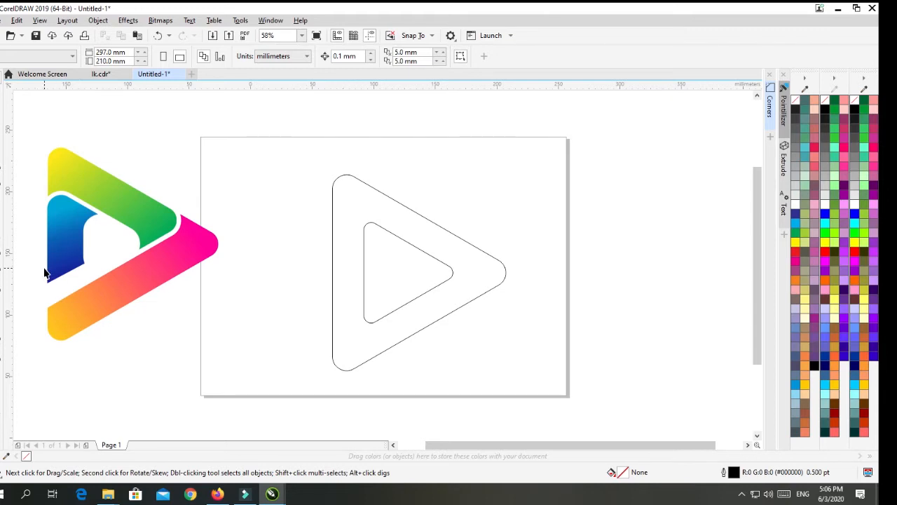
Step: Undo the inner triangle's deletion and move and the trim of the outer triangle
key(ctrl+z)
key(ctrl+z)
key(ctrl+a)
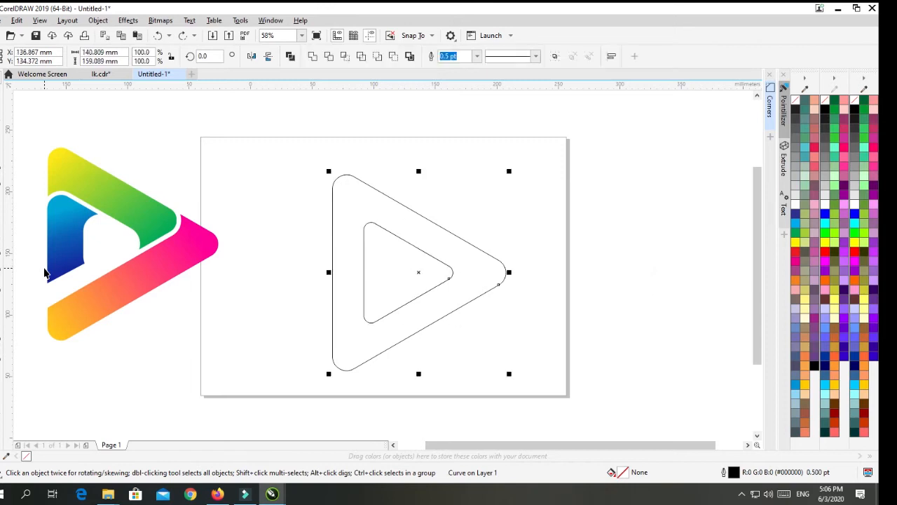
click(526, 239)
Step: Shrink the inner triangle to about 61 × 69 mm and nudge it slightly toward the outer triangle's vertical side
click(413, 251)
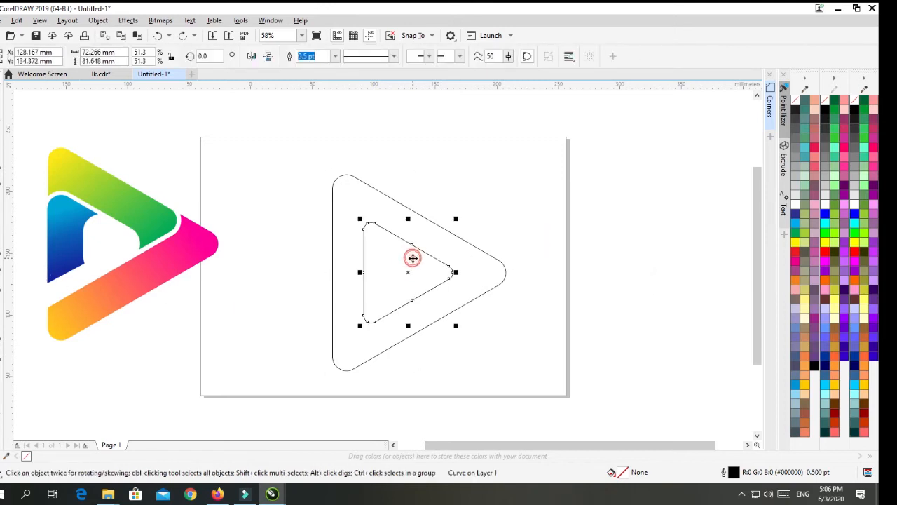
drag(454, 219, 447, 228)
key(Left)
key(Left)
key(Left)
key(Left)
key(Left)
key(Left)
key(Left)
key(Left)
key(Left)
key(Left)
key(Left)
key(Left)
key(Left)
key(Left)
key(Left)
key(Left)
key(Left)
key(Left)
key(Left)
key(Left)
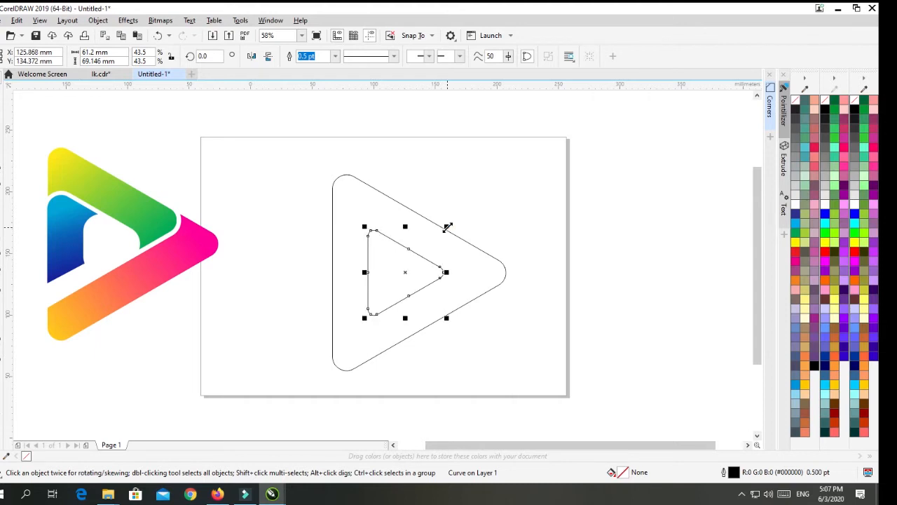
click(489, 204)
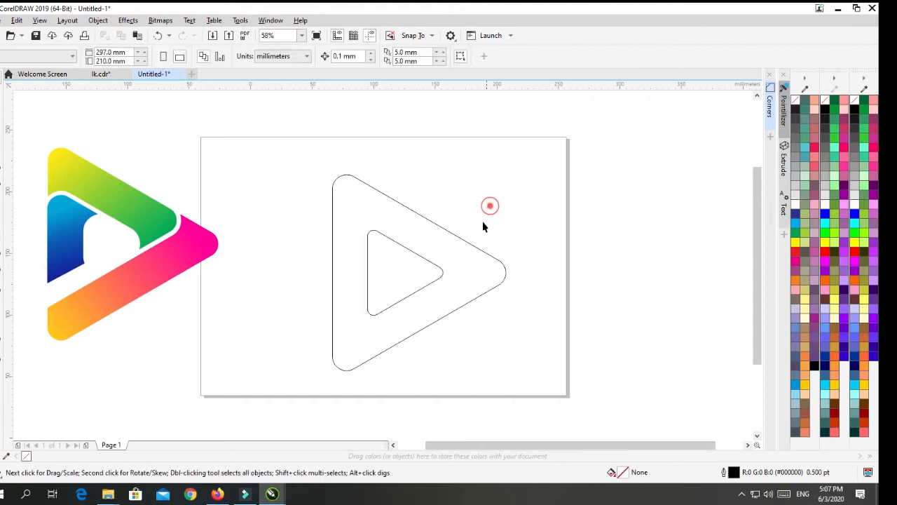
Step: Trim the outer triangle with the inner one, then move the inner triangle off the page and delete it
click(423, 263)
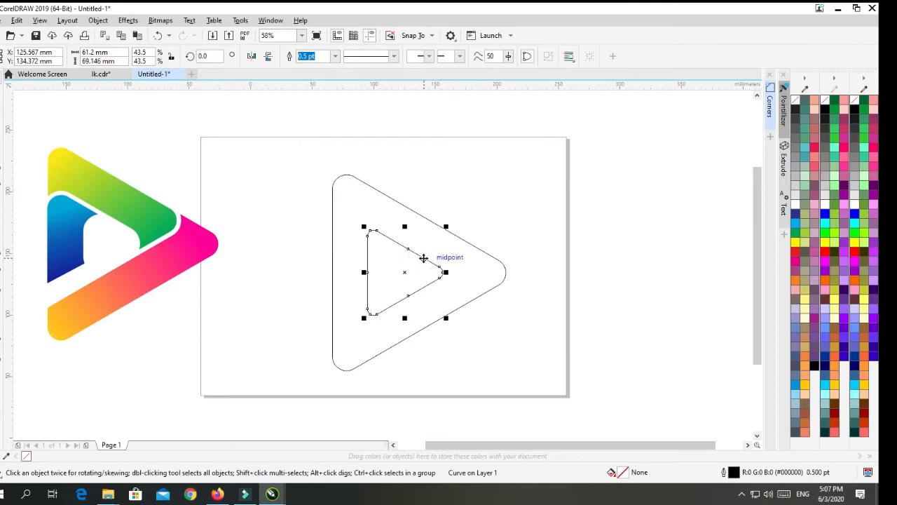
shift+click(459, 260)
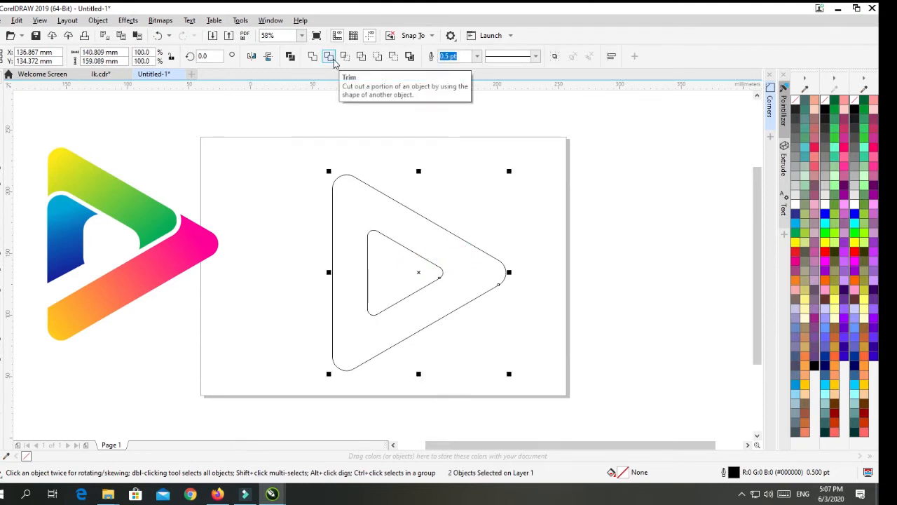
click(329, 57)
click(389, 134)
drag(391, 256, 620, 230)
key(Delete)
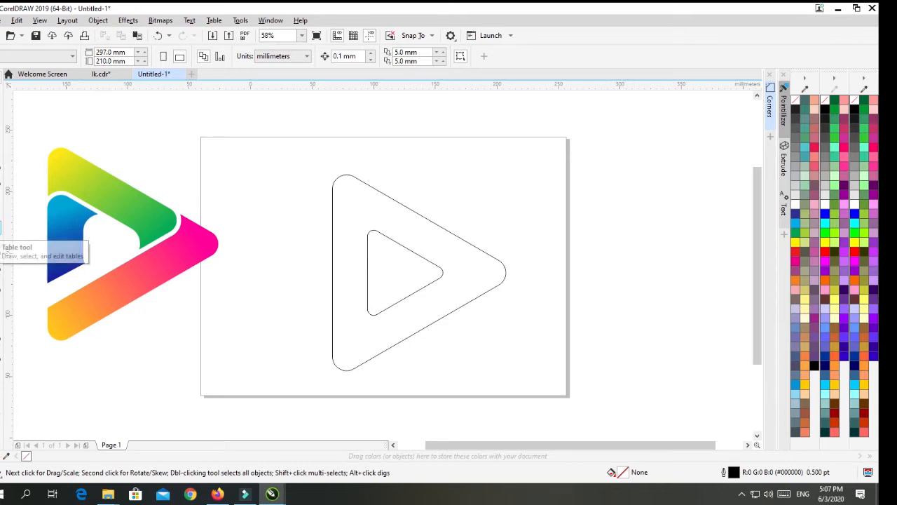
Step: Draw a bent three-point Pen line about 65 × 39 mm from inside the hole past the outer triangle's upper edge
click(2, 137)
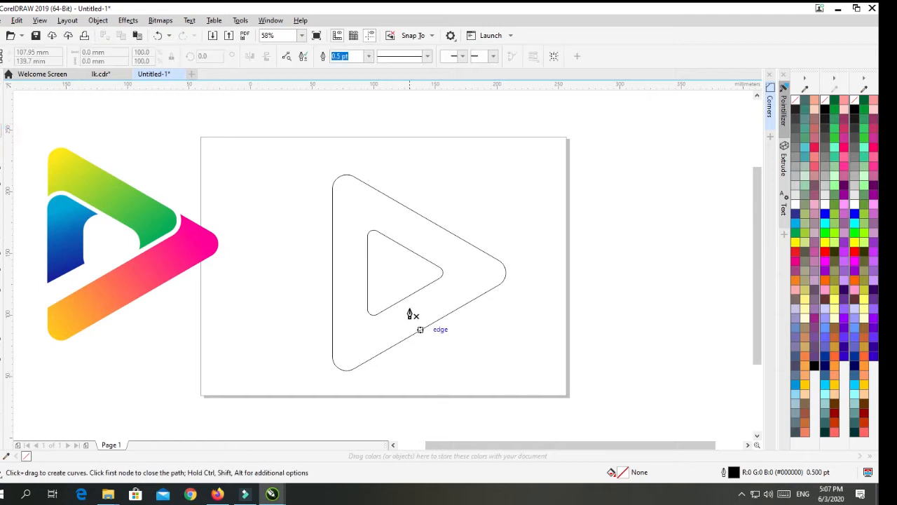
click(406, 284)
click(422, 290)
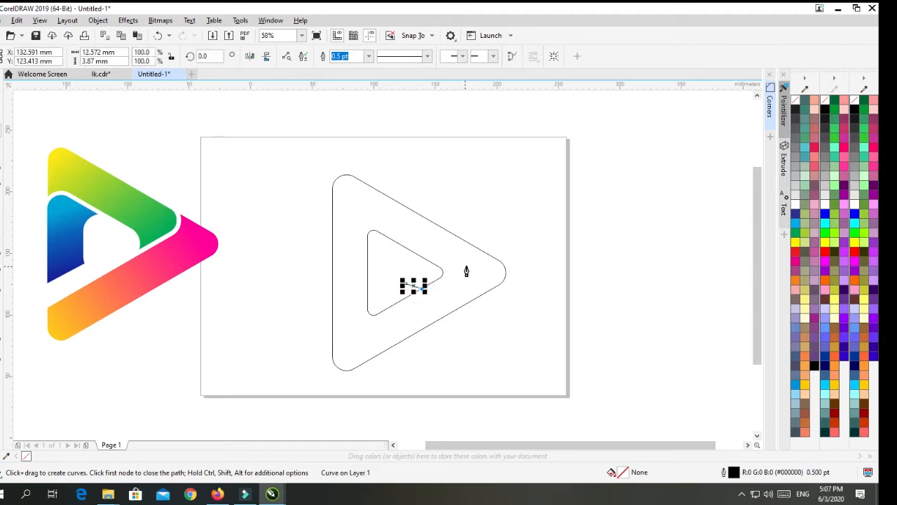
click(486, 242)
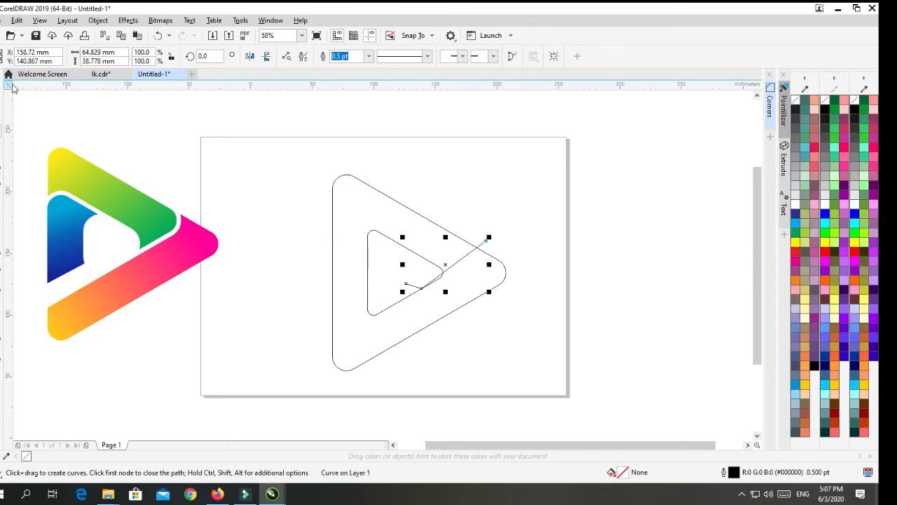
key(space)
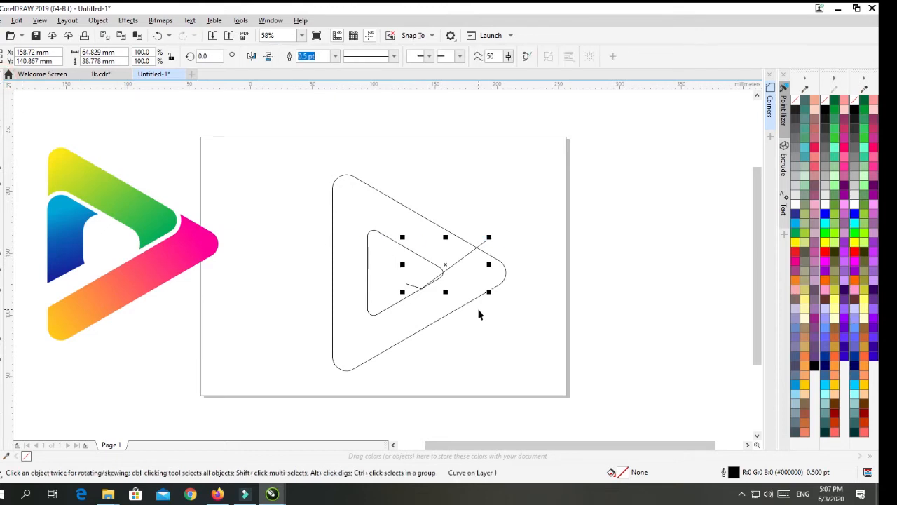
scroll(449, 266, up, 4)
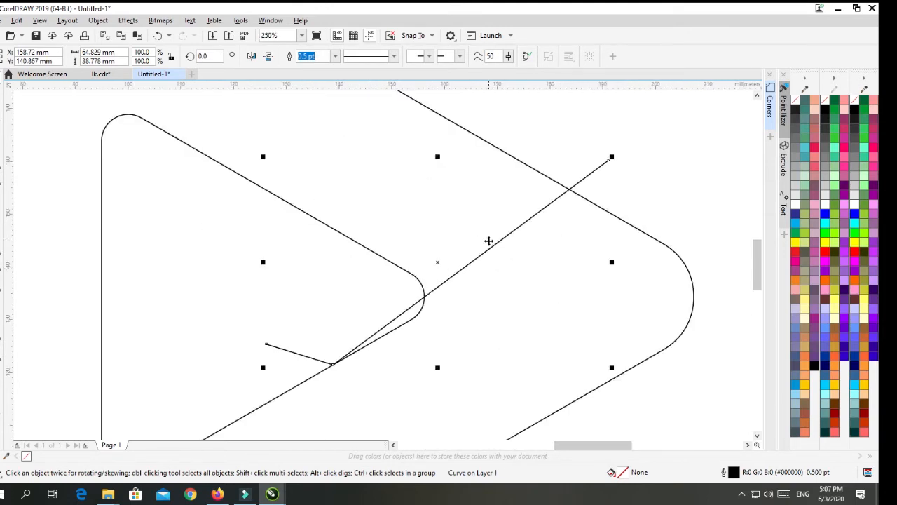
click(490, 248)
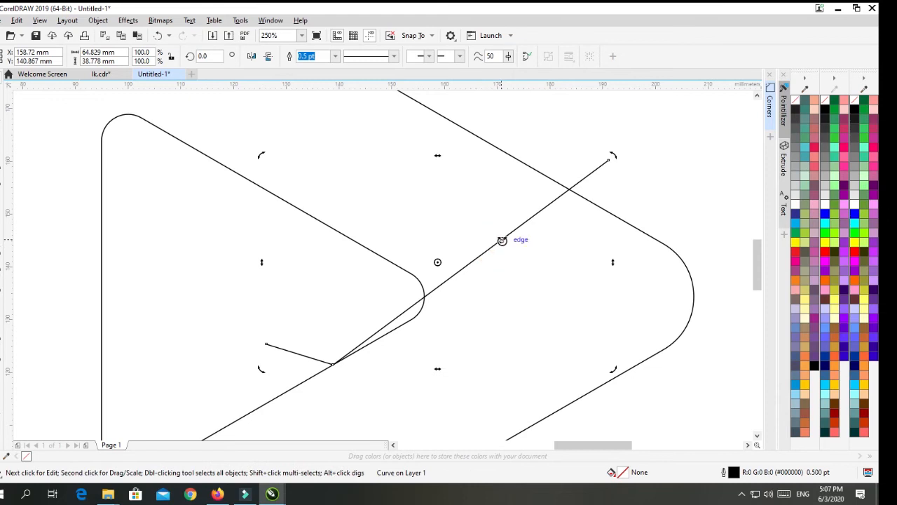
Step: Convert the Pen line's long segment to a curve, move its end node onto the outer triangle's upper edge and bend it with the handles
key(F10)
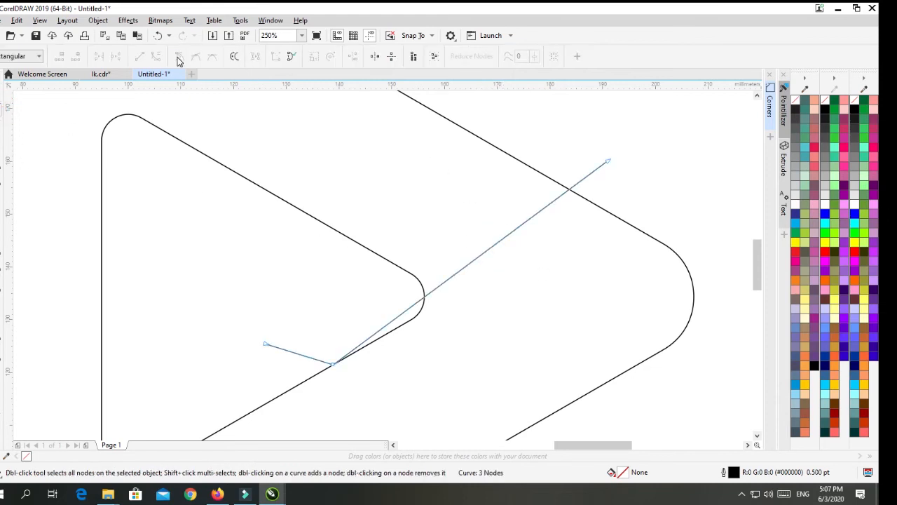
click(462, 267)
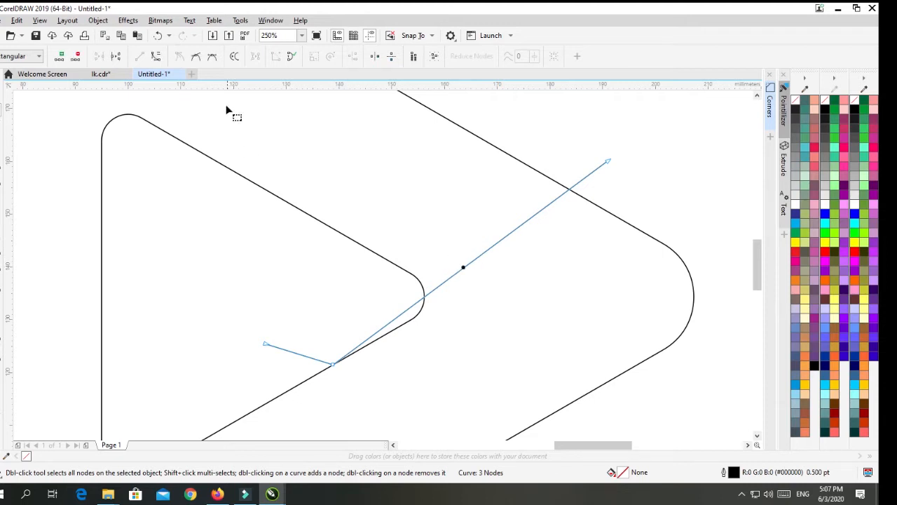
click(155, 59)
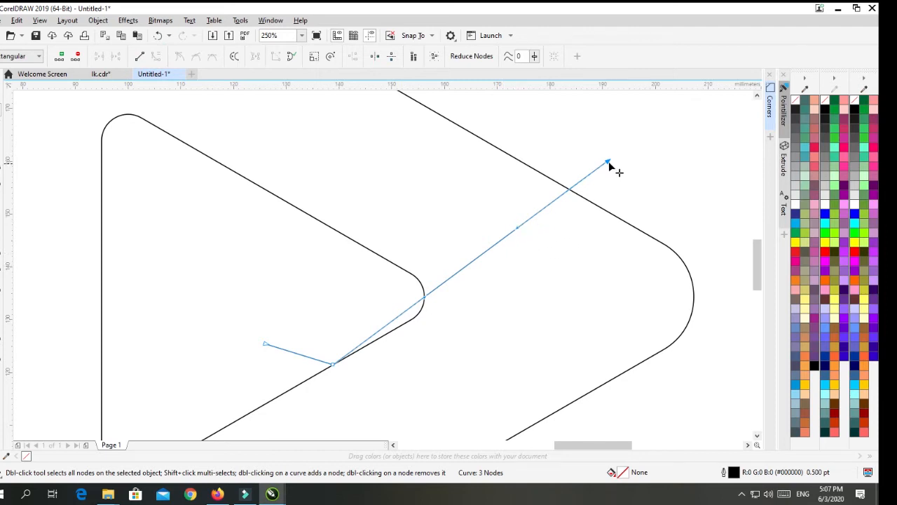
drag(610, 165, 524, 164)
drag(432, 228, 515, 311)
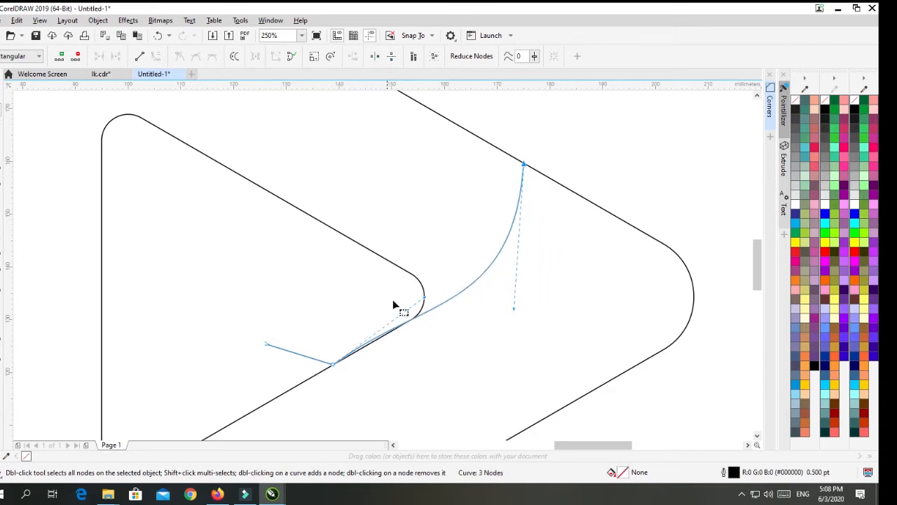
drag(423, 299, 414, 312)
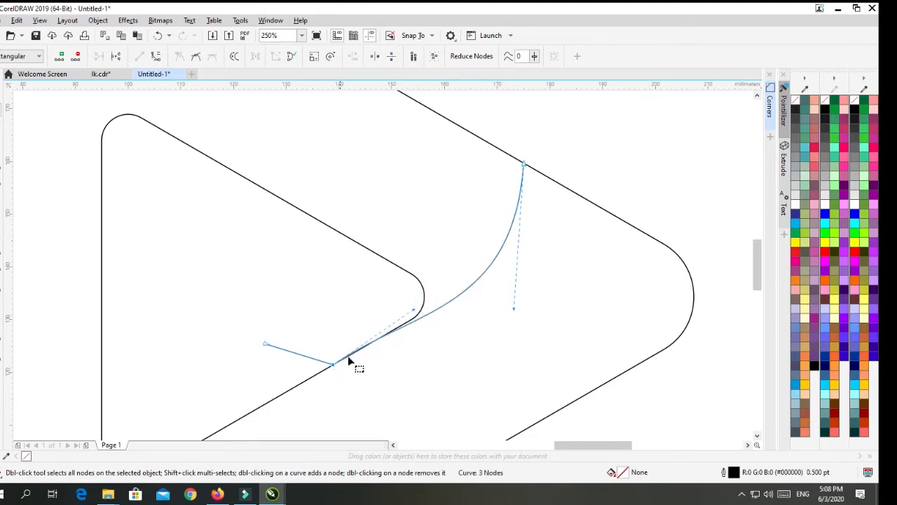
Step: Refine the curve's end node and handles so it follows the hole's lower edge before sweeping up to the outer triangle's upper edge
scroll(371, 354, up, 4)
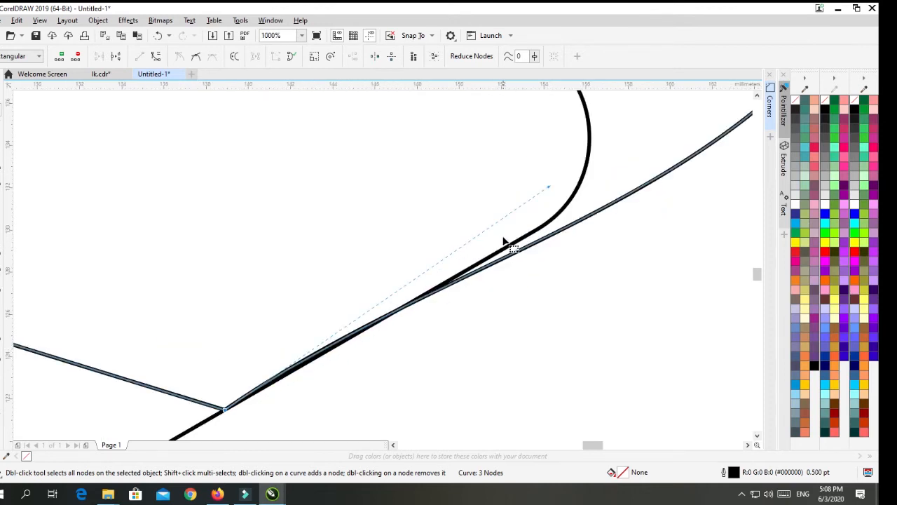
drag(549, 188, 362, 365)
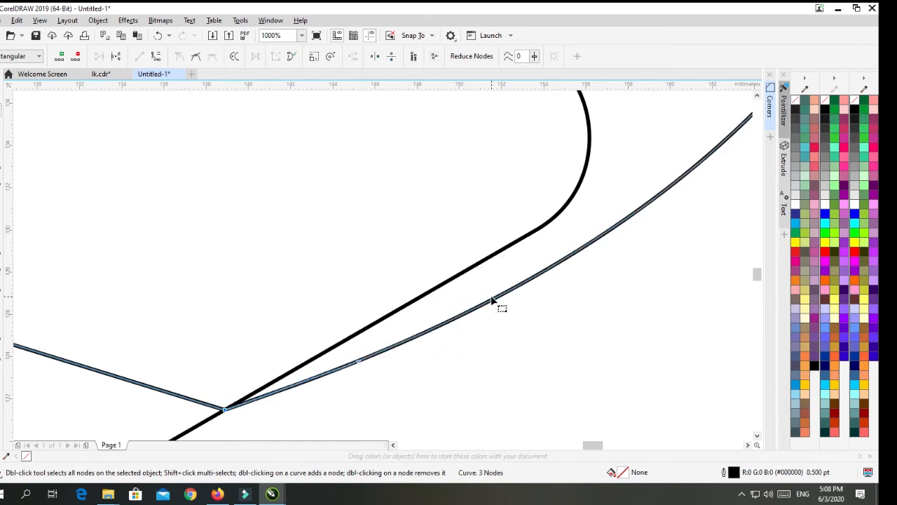
scroll(529, 282, down, 4)
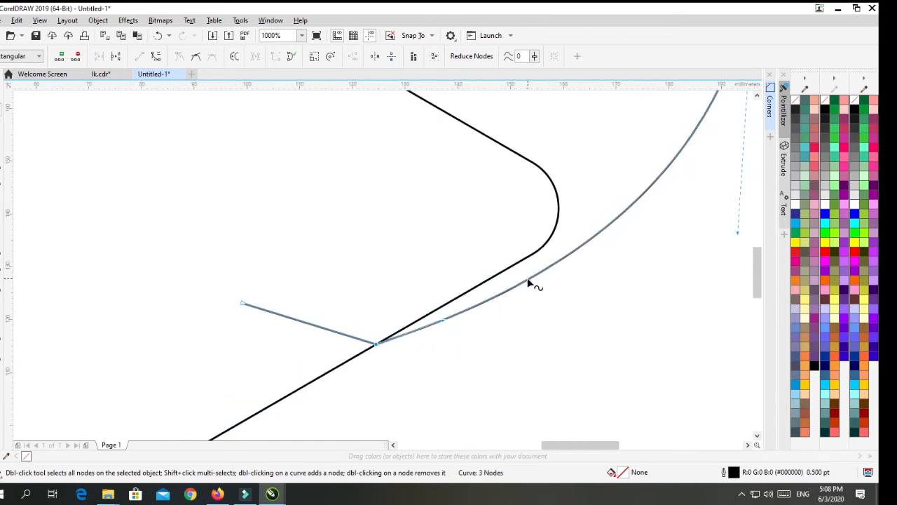
drag(642, 110, 630, 161)
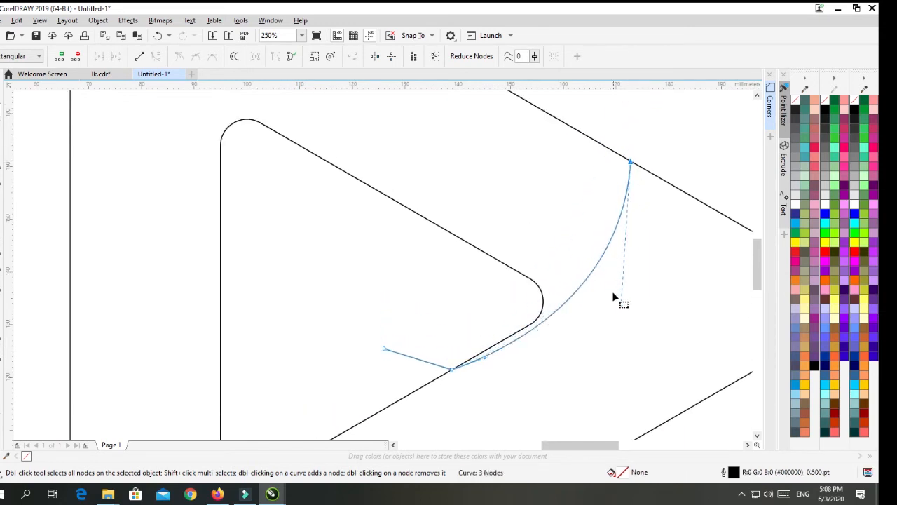
drag(621, 308, 606, 313)
drag(483, 359, 554, 307)
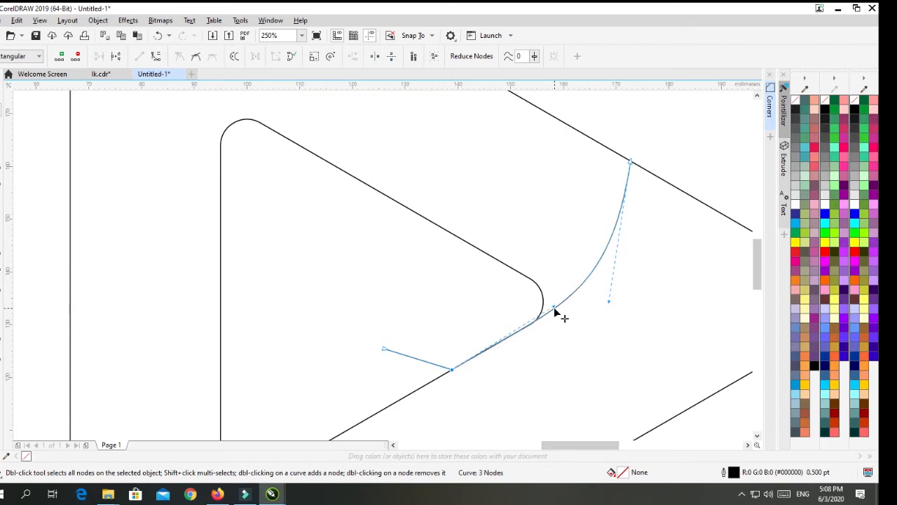
Step: Place a copy of the finished curve across the upper part of the outer triangle's vertical side
click(658, 275)
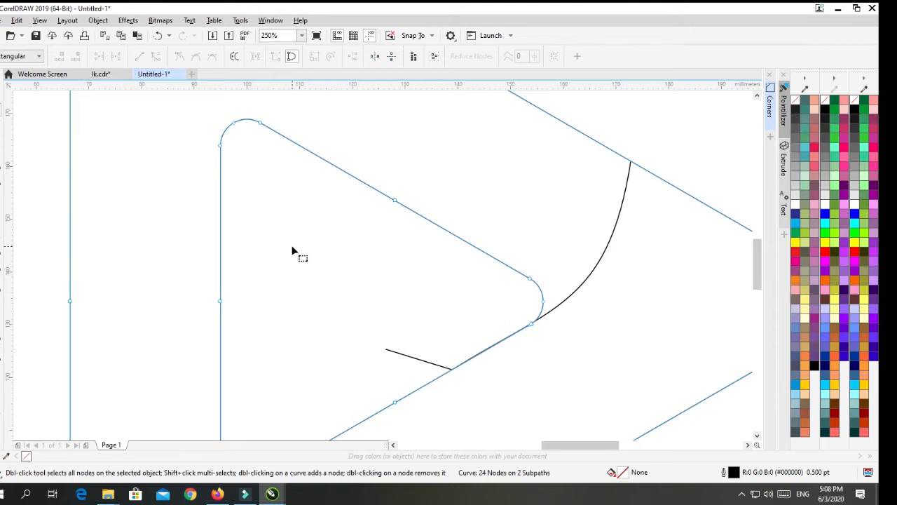
scroll(293, 251, down, 3)
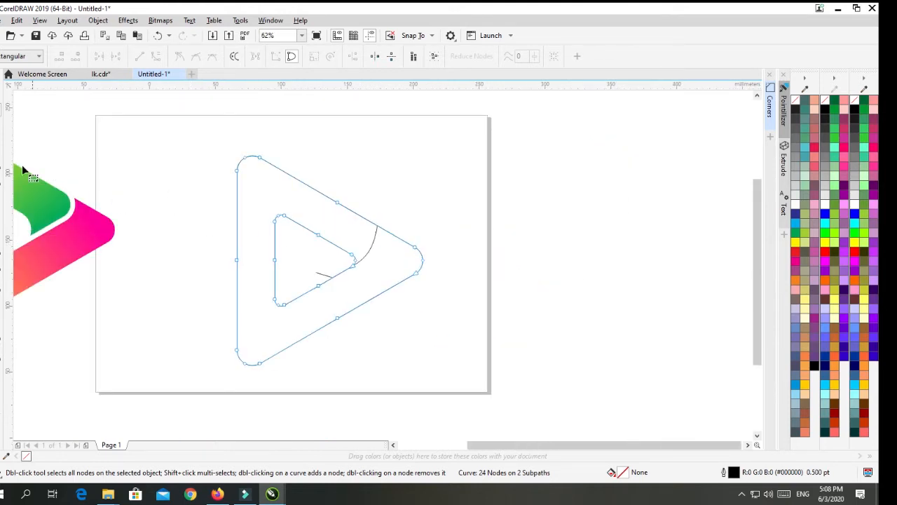
click(3, 82)
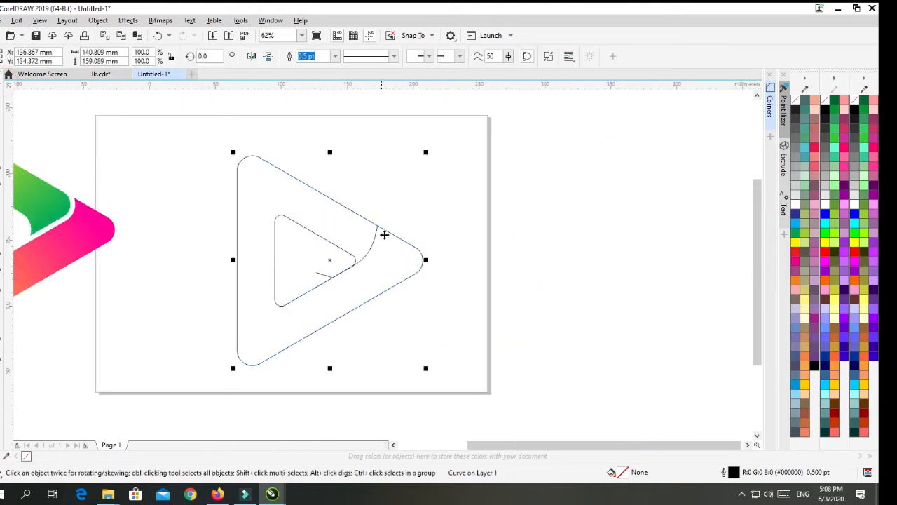
click(402, 210)
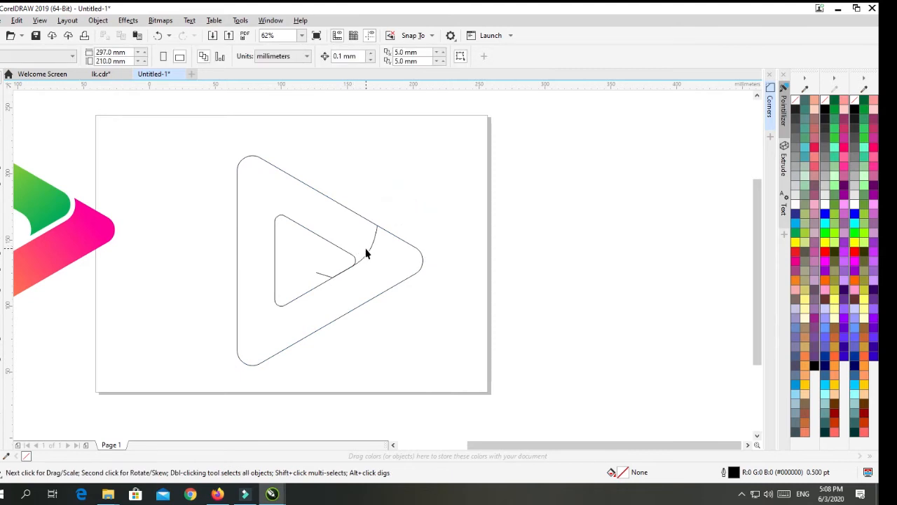
click(366, 252)
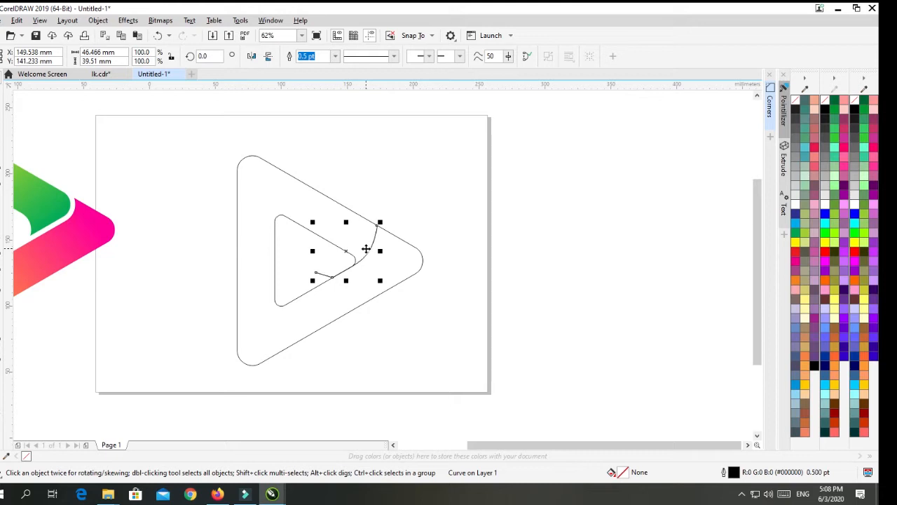
drag(345, 254, 229, 211)
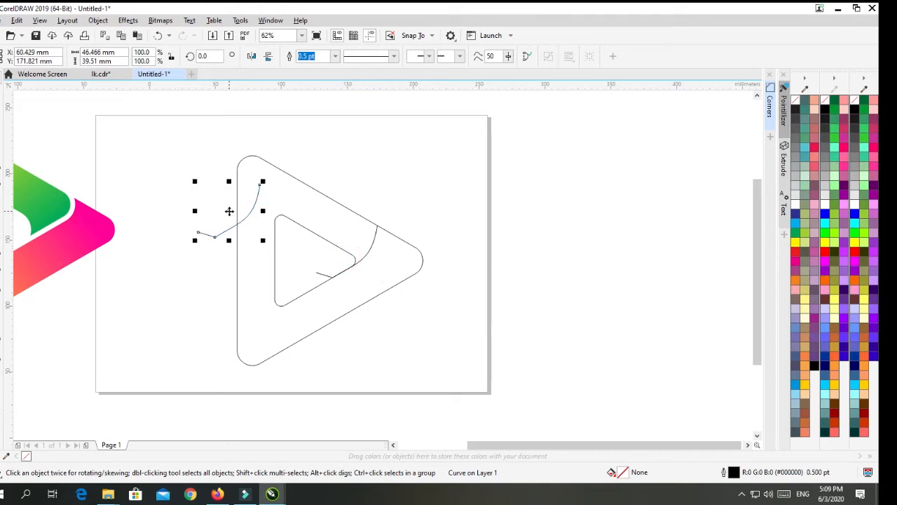
Step: Rotate the copied curve to about 116° and position it from the outer triangle's vertical side over the hole's upper corner
click(226, 207)
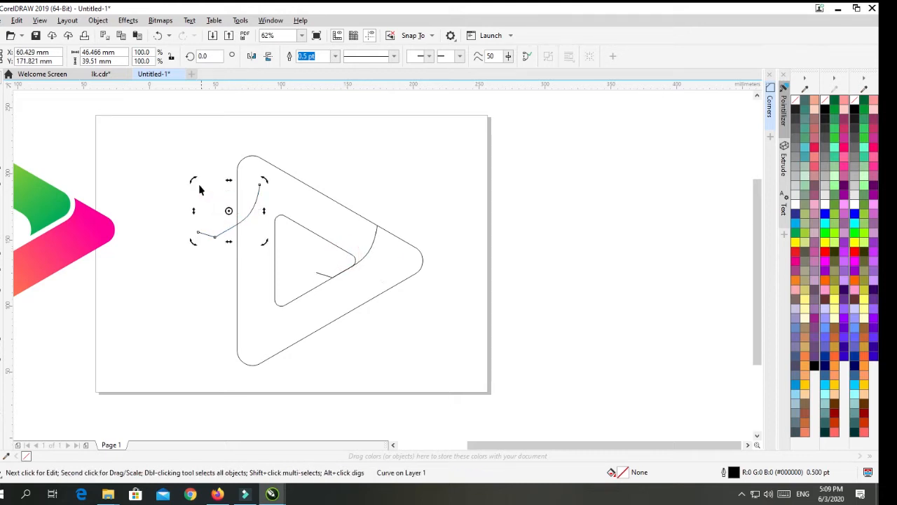
drag(192, 177, 208, 278)
click(229, 209)
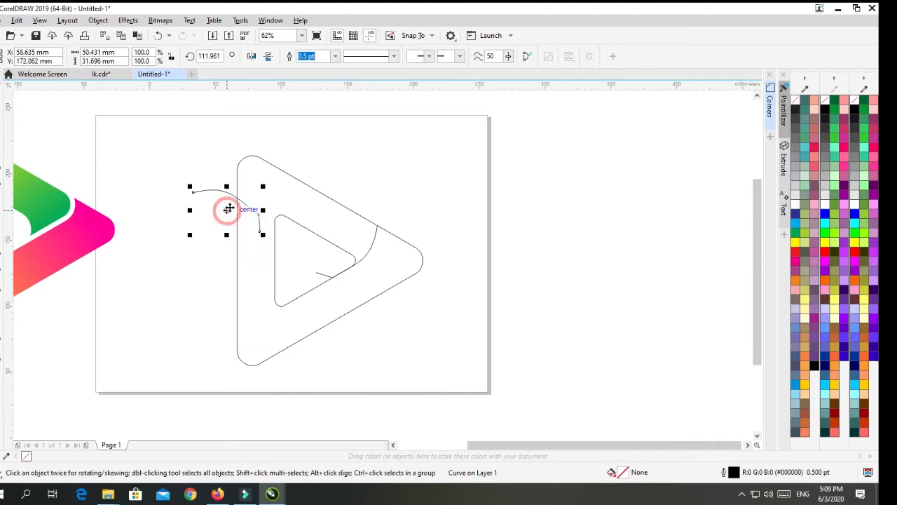
drag(229, 210, 262, 216)
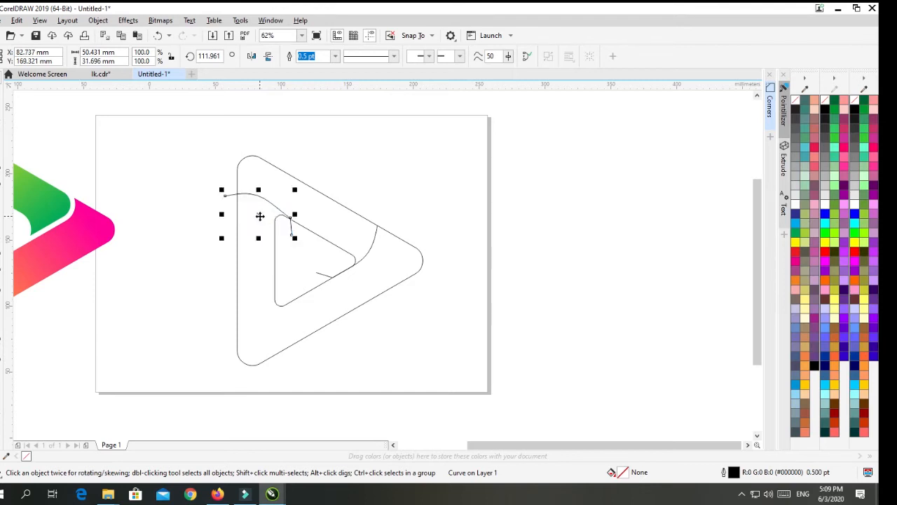
click(260, 215)
drag(222, 190, 258, 223)
click(255, 210)
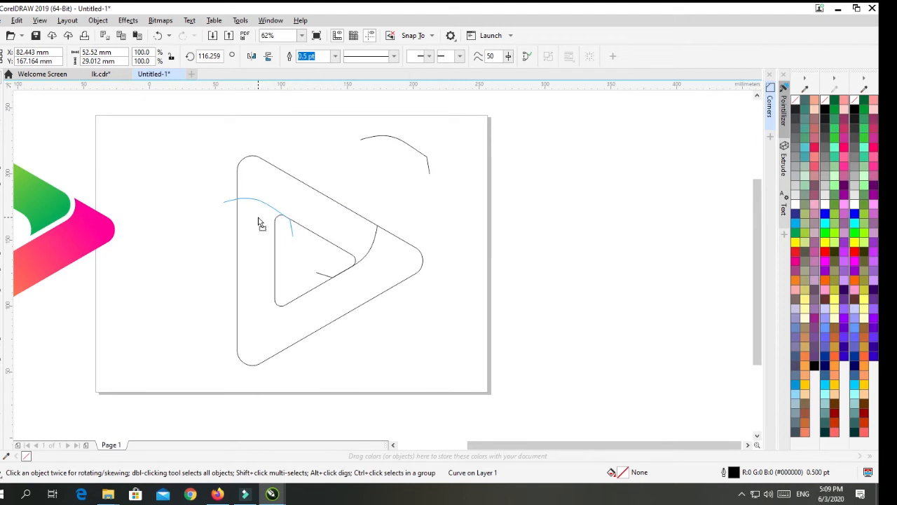
mouse_move(258, 223)
mouse_down()
mouse_move(272, 228)
mouse_move(266, 222)
mouse_up()
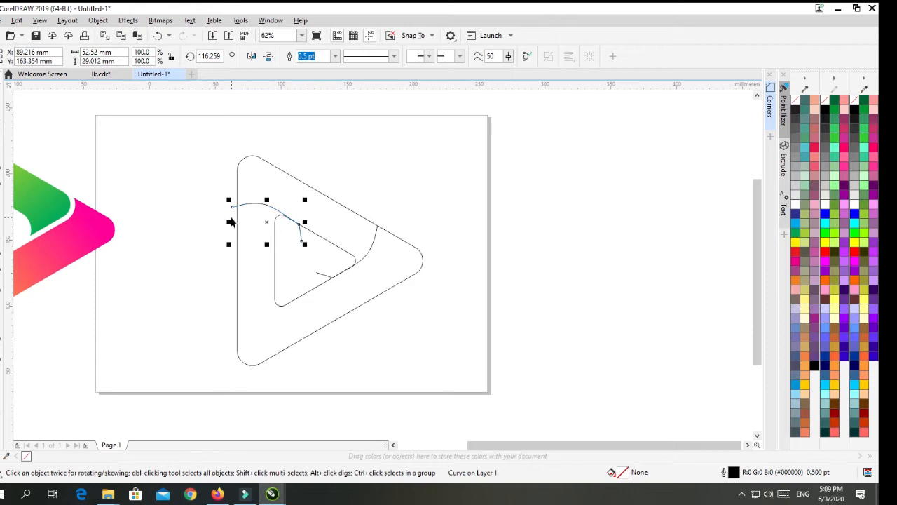
Step: Move the copied curve's outer end node onto the outer triangle's vertical side, slightly above the hole's upper corner
key(F10)
drag(236, 209, 239, 222)
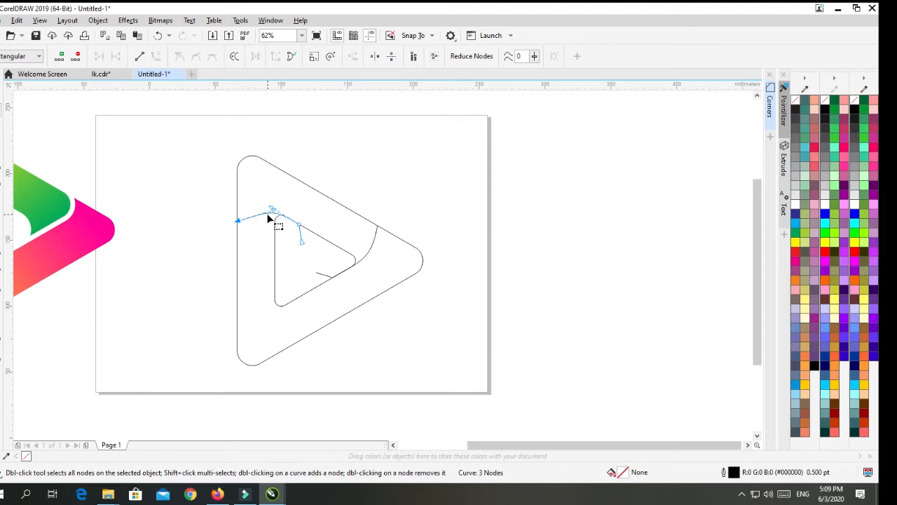
scroll(268, 219, up, 5)
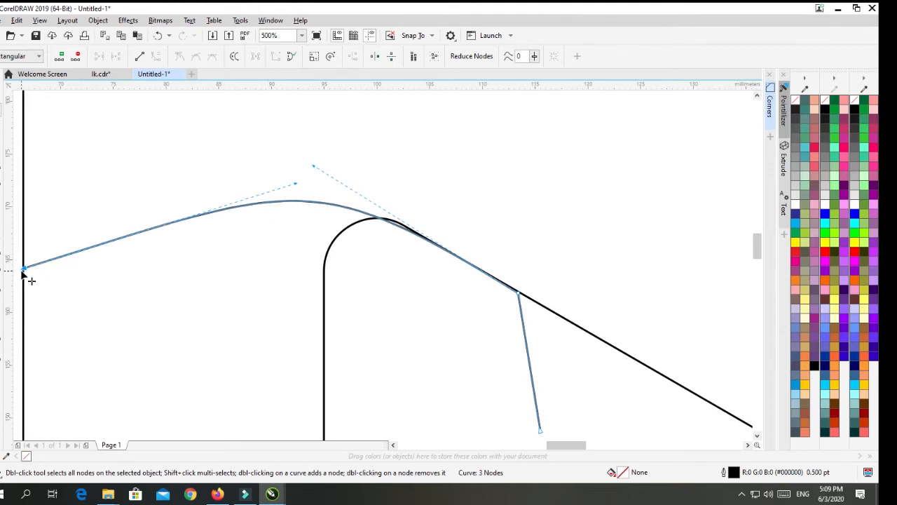
drag(25, 268, 33, 262)
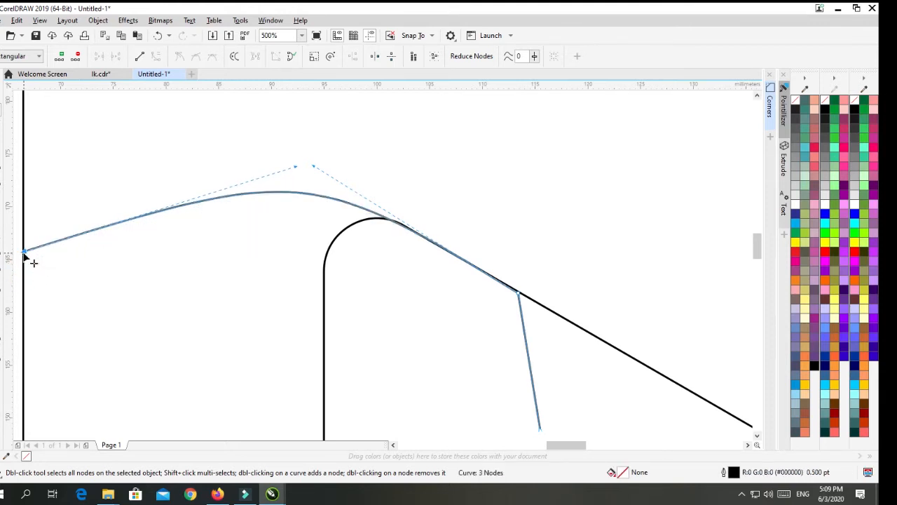
Step: Align the copied curve's corner node and its handle with the hole's upper slanted edge
click(518, 291)
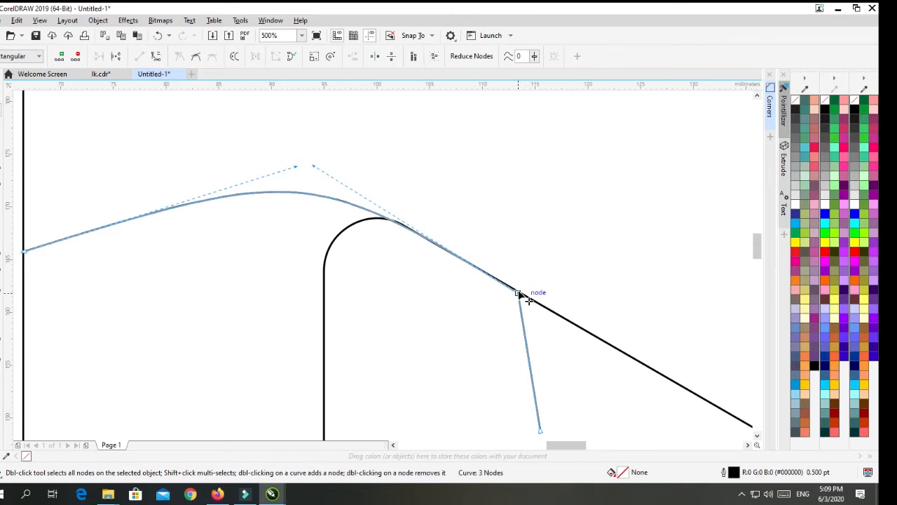
mouse_move(519, 293)
mouse_down()
mouse_move(502, 325)
mouse_move(522, 296)
mouse_up()
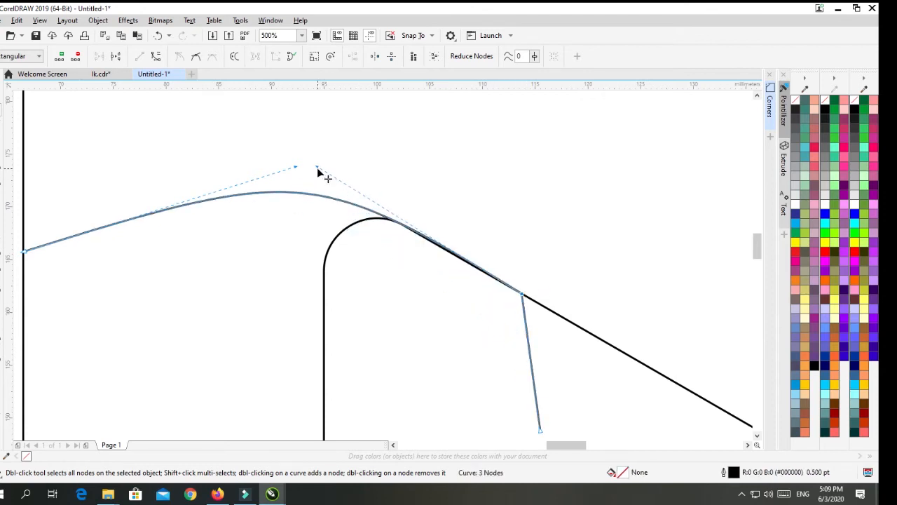
drag(318, 169, 315, 171)
scroll(282, 226, down, 5)
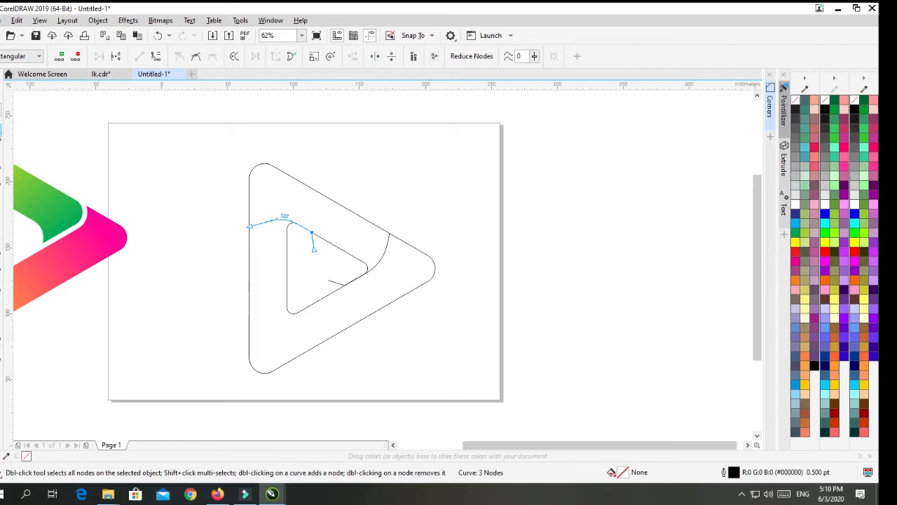
Step: Draw a closed four-point Pen shape about 78 × 55 mm from inside the hole, along its lower edge and past the outer triangle's vertical side
click(1, 131)
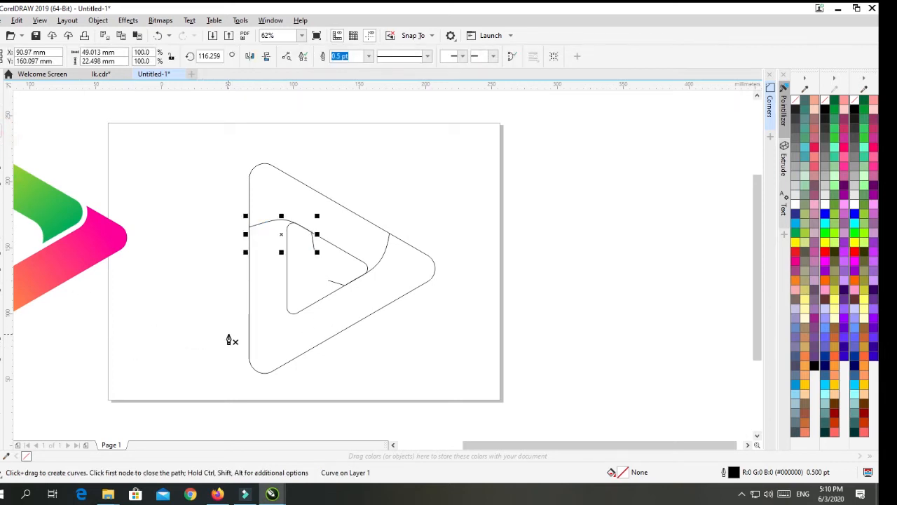
click(229, 334)
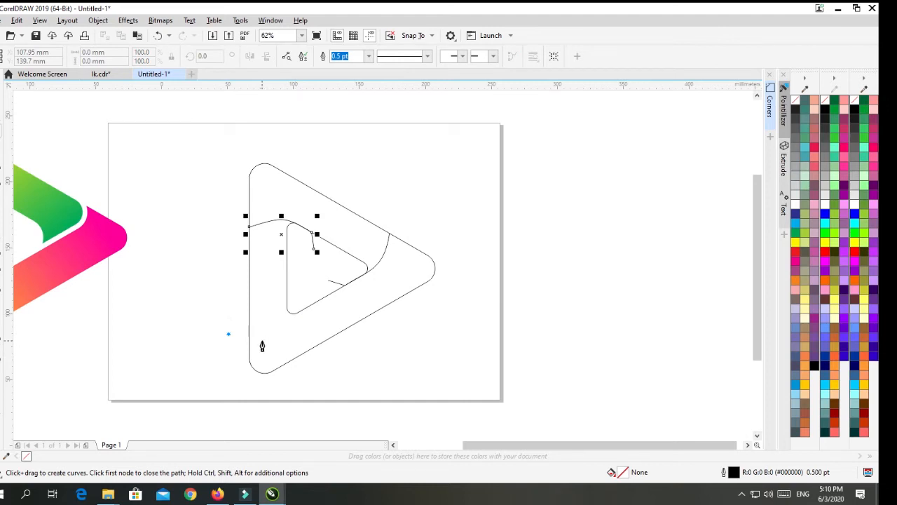
click(309, 283)
click(314, 307)
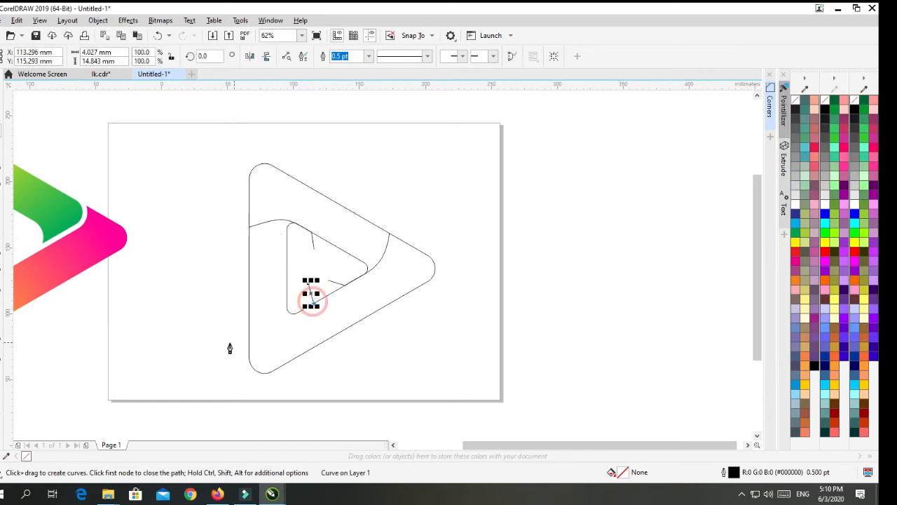
click(217, 357)
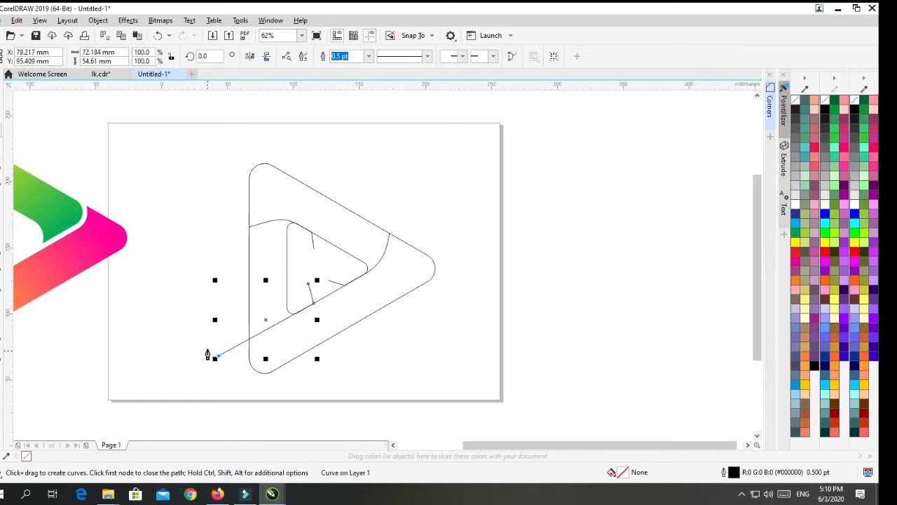
click(211, 327)
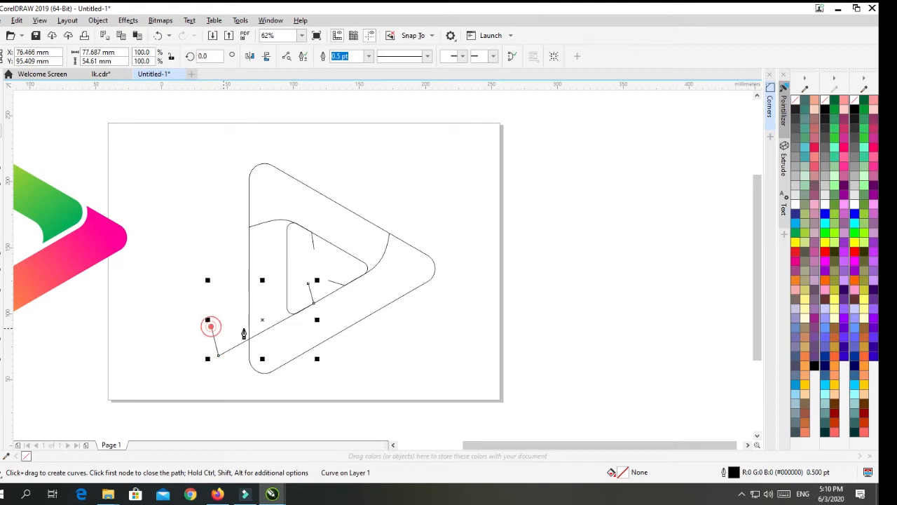
click(303, 286)
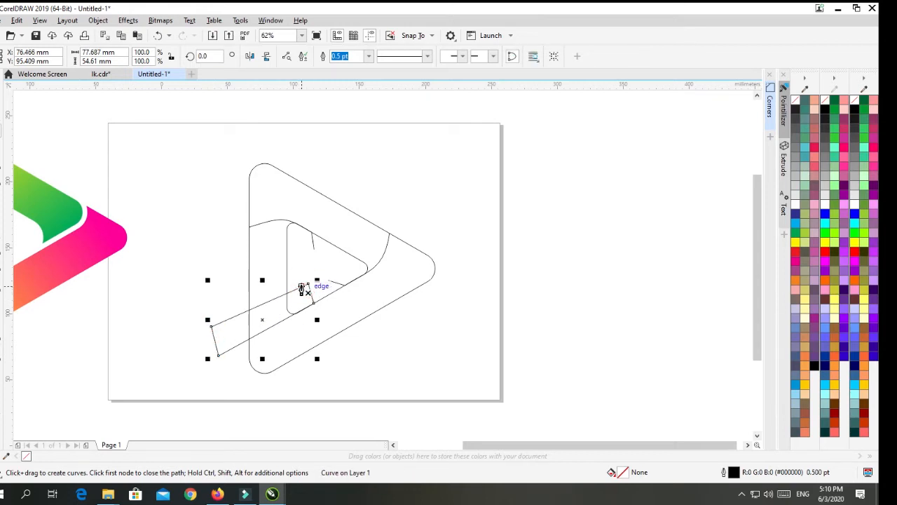
Step: Move the four-point shape's node on the hole's lower edge further along that edge, close to the right-hand dividing curve's corner node
click(6, 109)
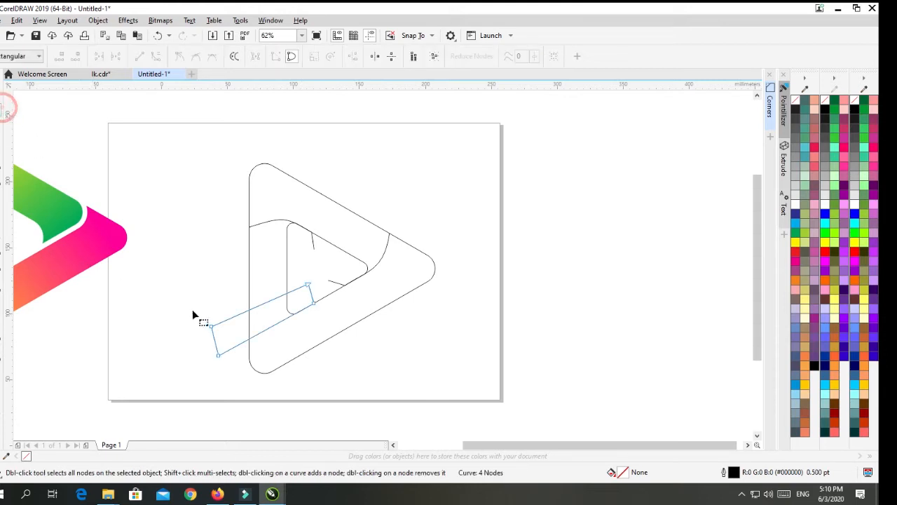
scroll(267, 326, up, 2)
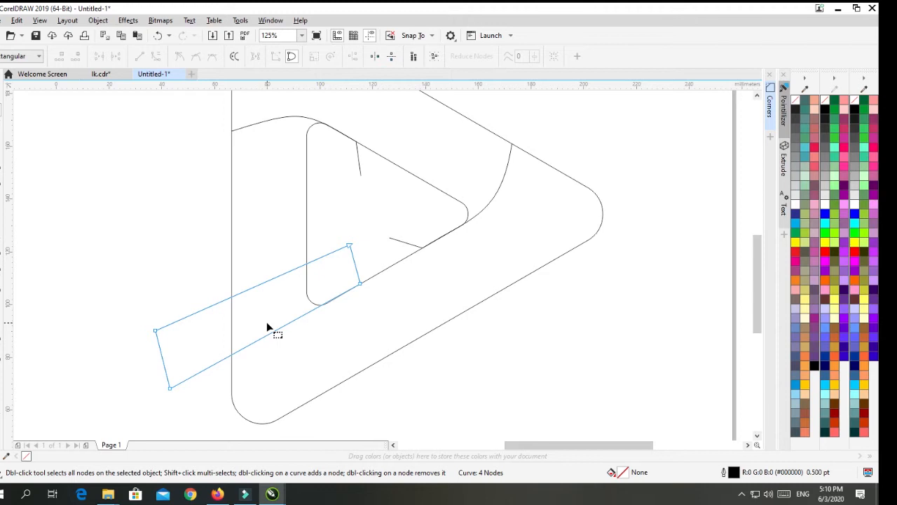
scroll(267, 327, up, 1)
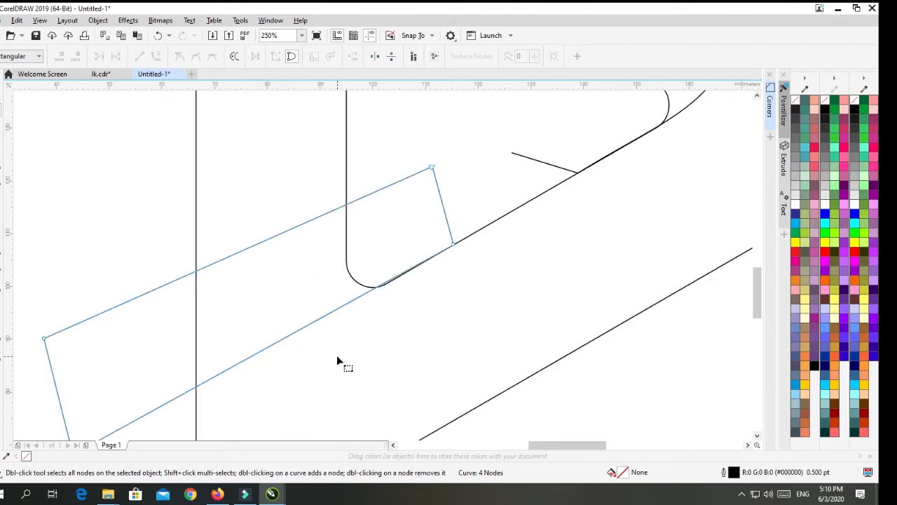
scroll(336, 356, down, 1)
drag(207, 405, 208, 414)
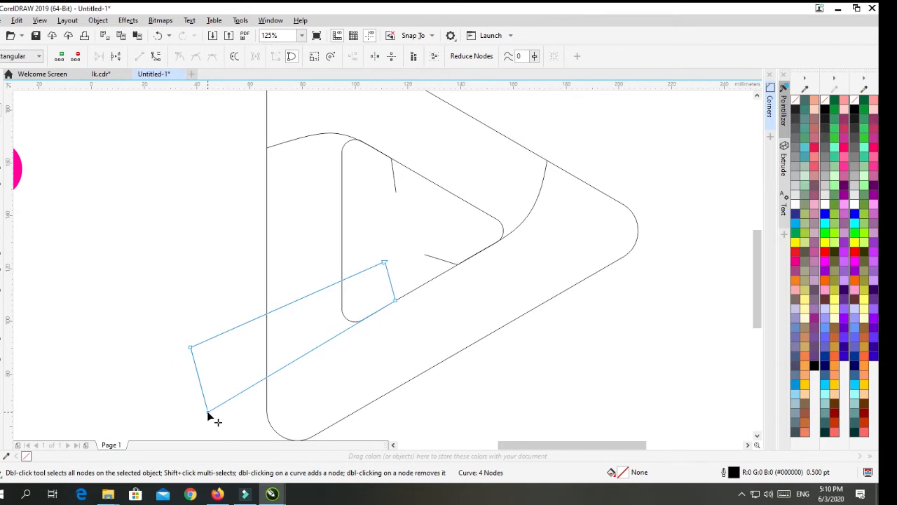
drag(397, 302, 447, 272)
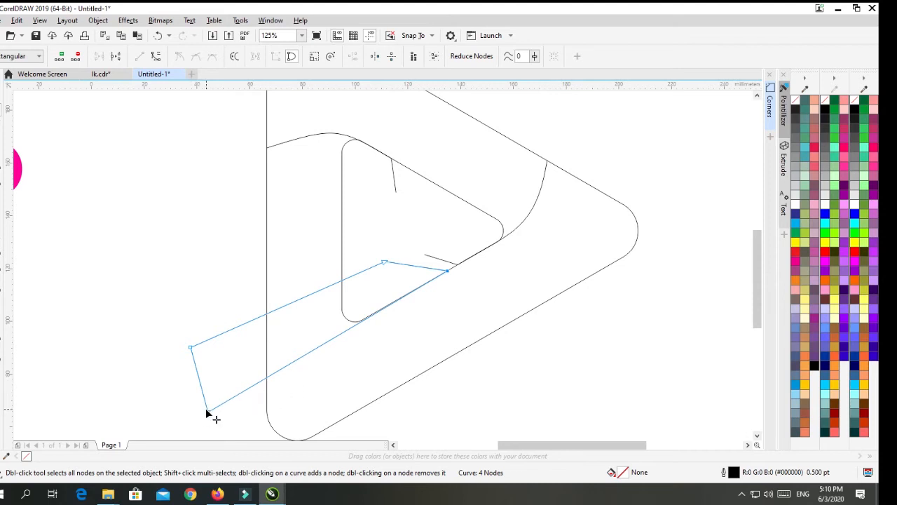
Step: Reposition the shape's two outer nodes to form a vertical end just outside the outer triangle, with both long sides parallel to the hole's lower edge
drag(207, 412, 239, 324)
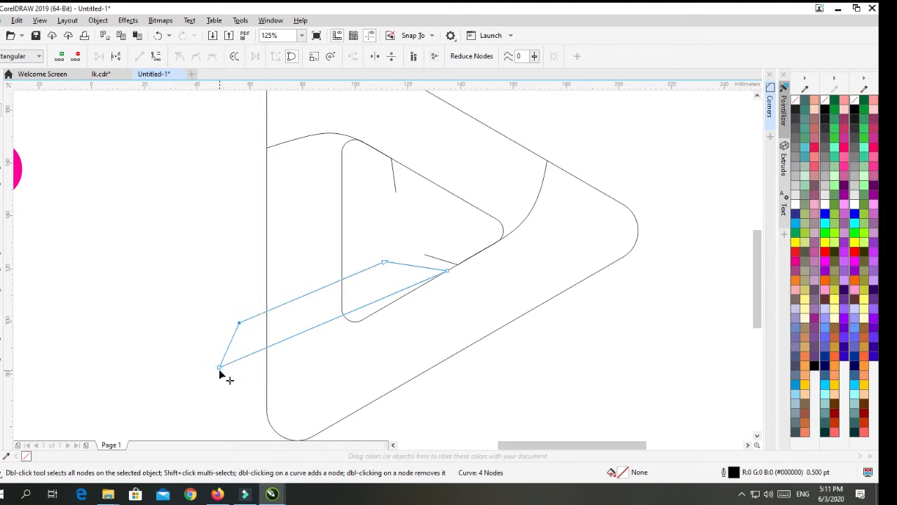
drag(219, 372, 240, 395)
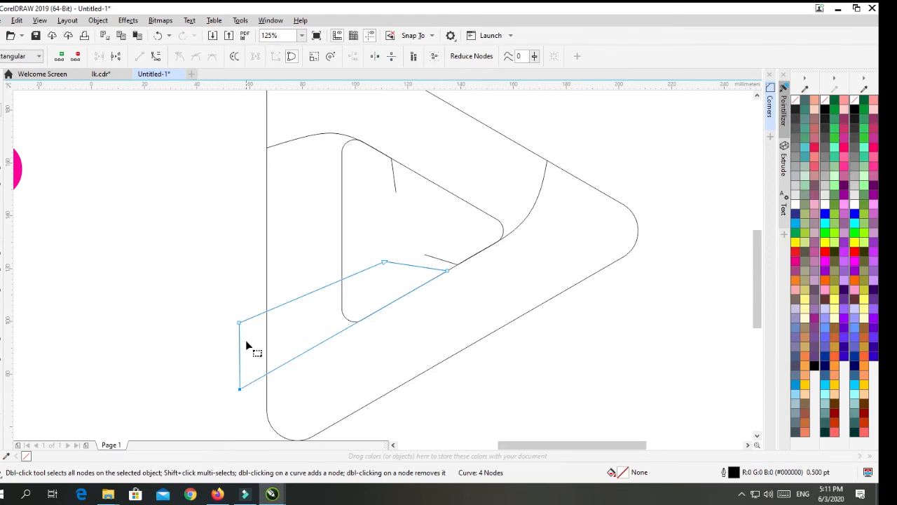
drag(240, 324, 239, 343)
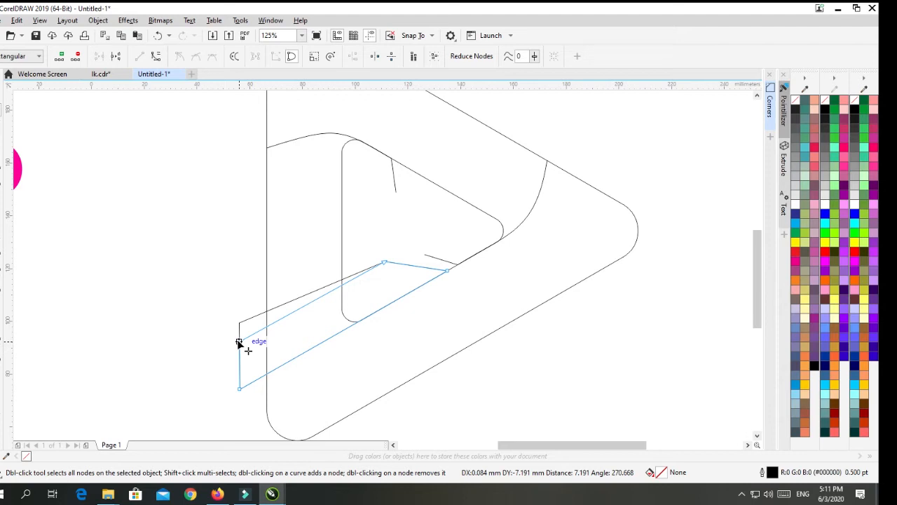
drag(239, 342, 237, 340)
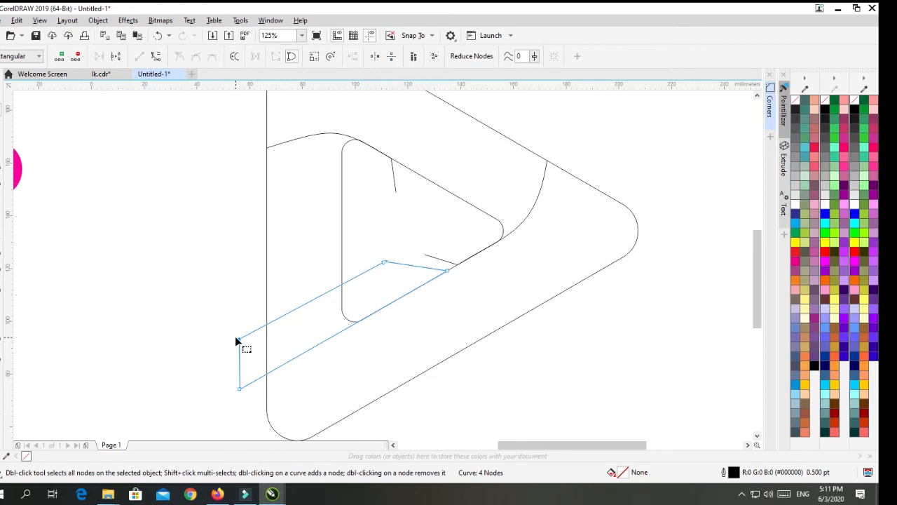
scroll(235, 338, down, 2)
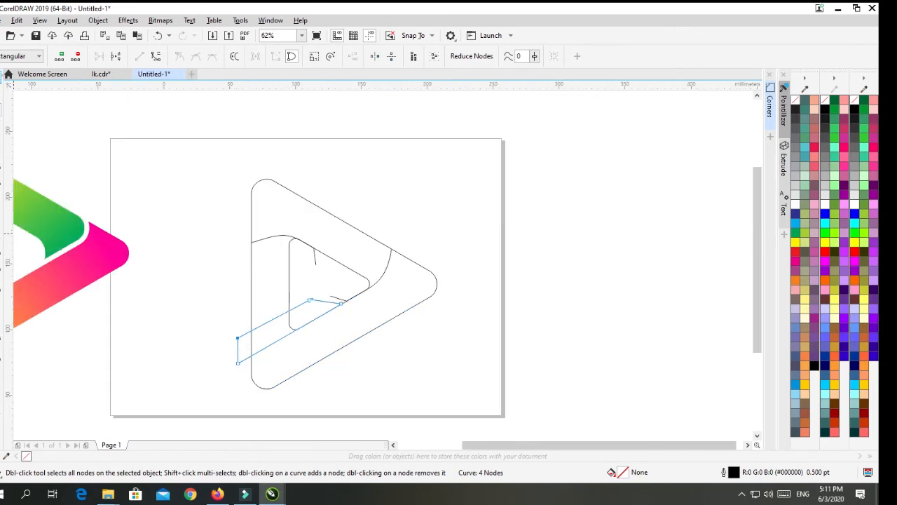
Step: Smart-fill the triangle's lower segment with brown PANTONE 1405 C and its upper segment with yellow PANTONE 107 C
key(space)
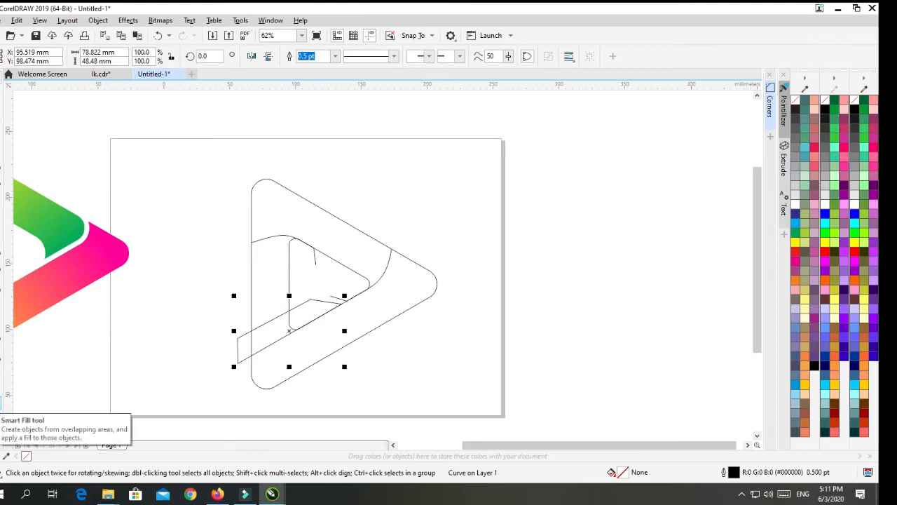
click(6, 405)
click(316, 338)
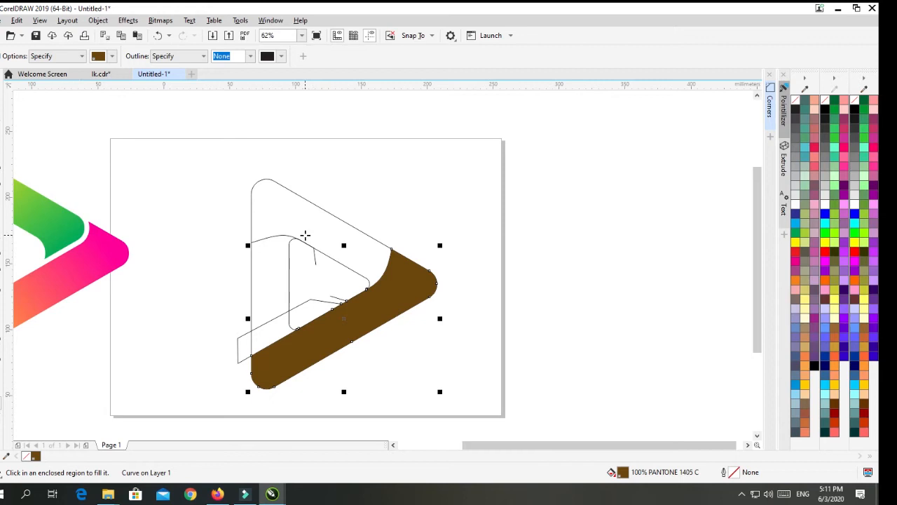
click(112, 56)
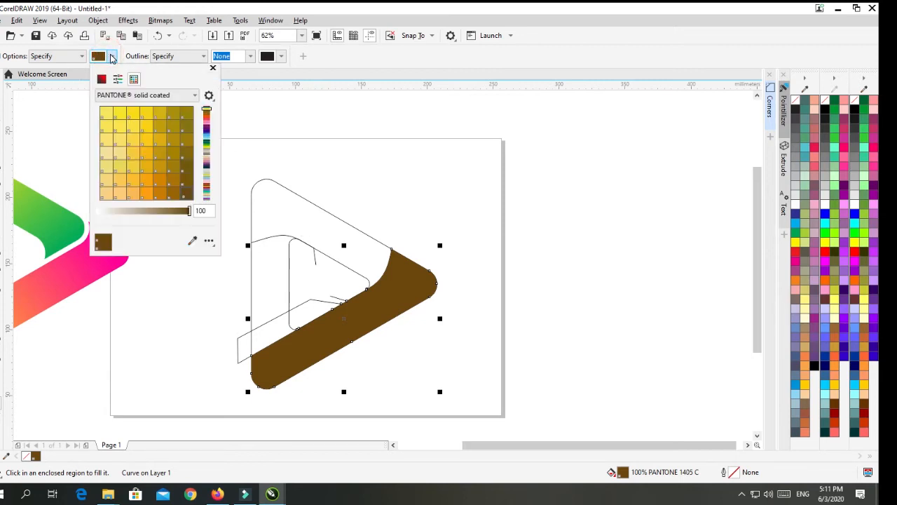
click(119, 113)
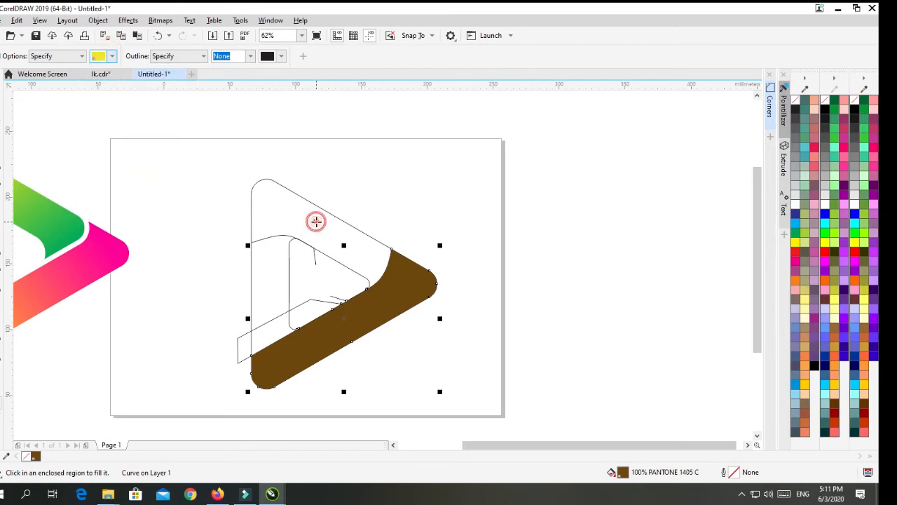
click(316, 222)
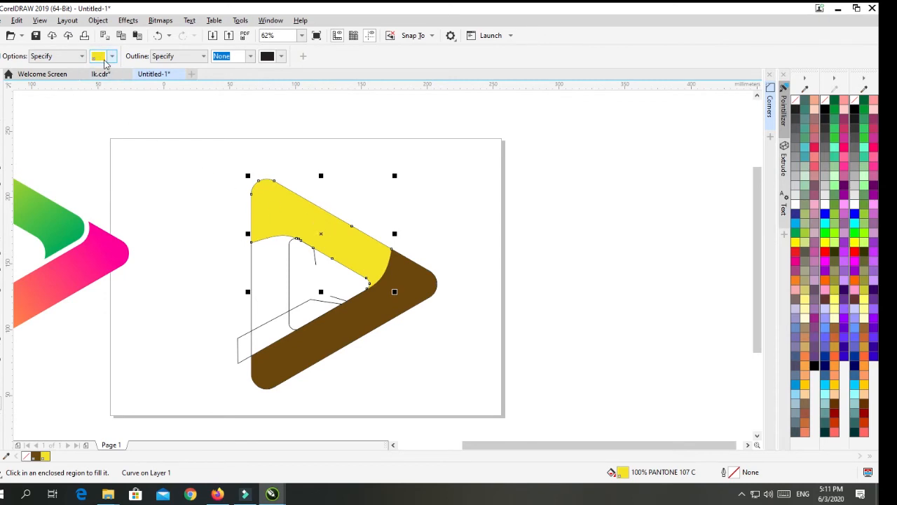
Step: Try a Smart Fill of orange PANTONE 1375 C on the vertical side segment, and undo it together with the yellow fill
click(110, 56)
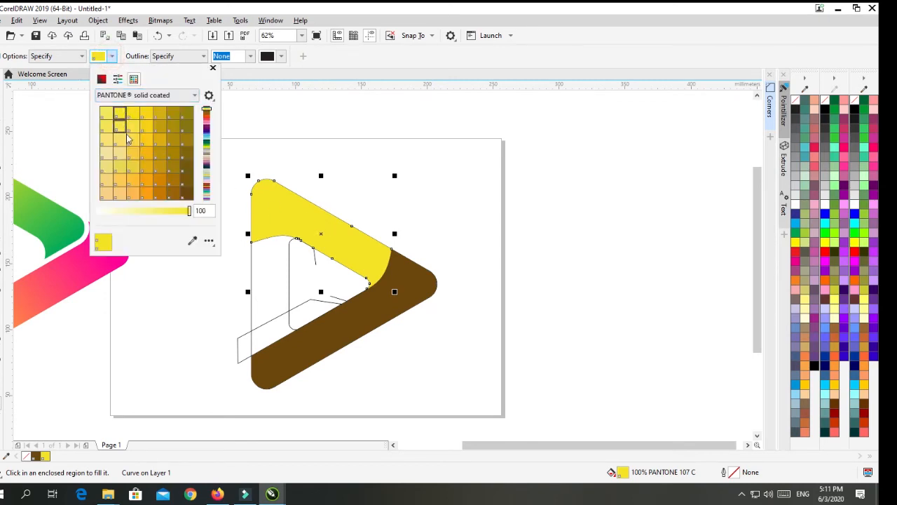
click(150, 195)
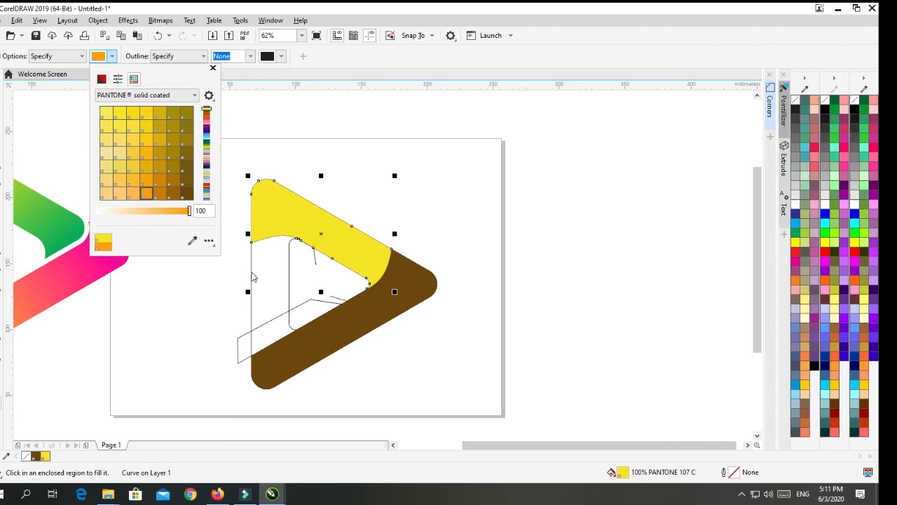
click(273, 280)
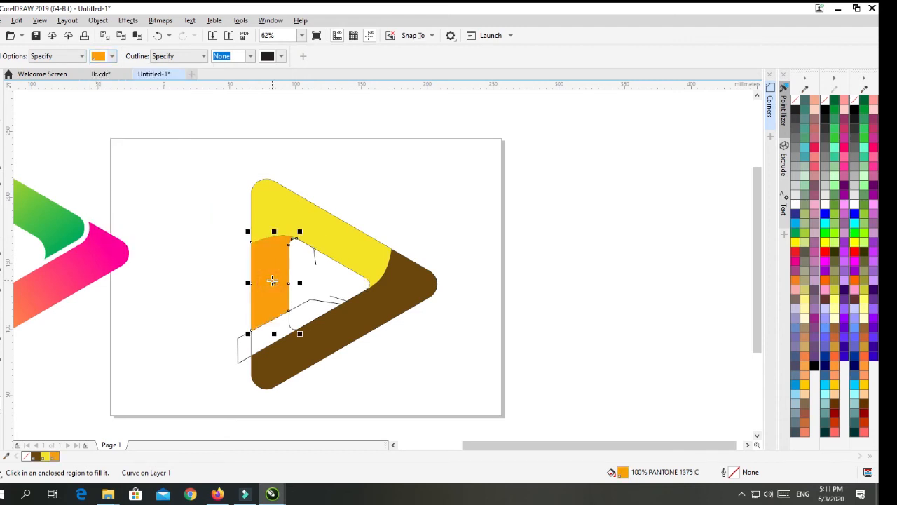
key(ctrl+z)
key(ctrl+z)
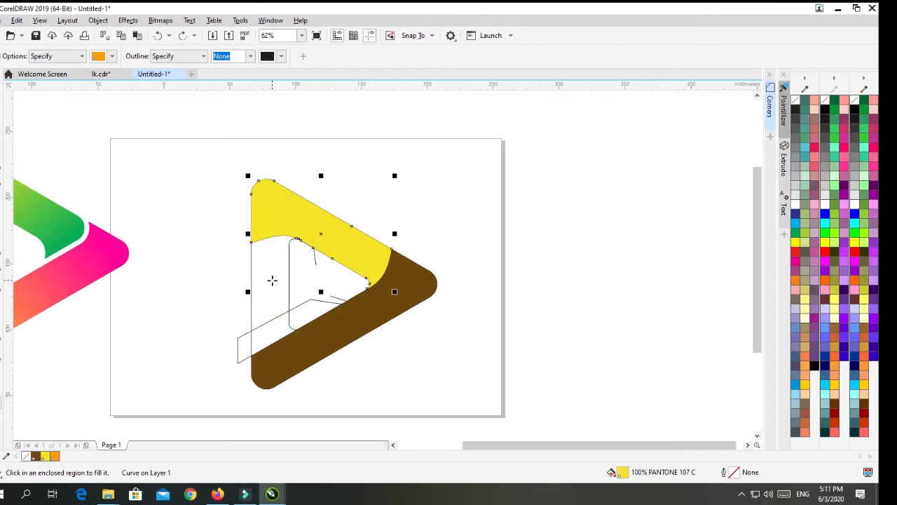
Step: Bend the upper dividing curve more sharply upward near the outer triangle's vertical side by adjusting its end-node handle
click(3, 109)
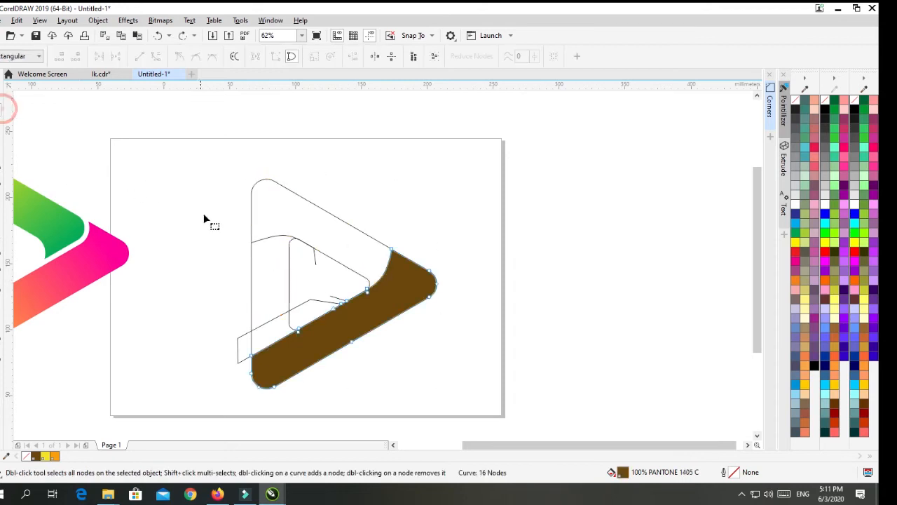
click(259, 239)
click(252, 241)
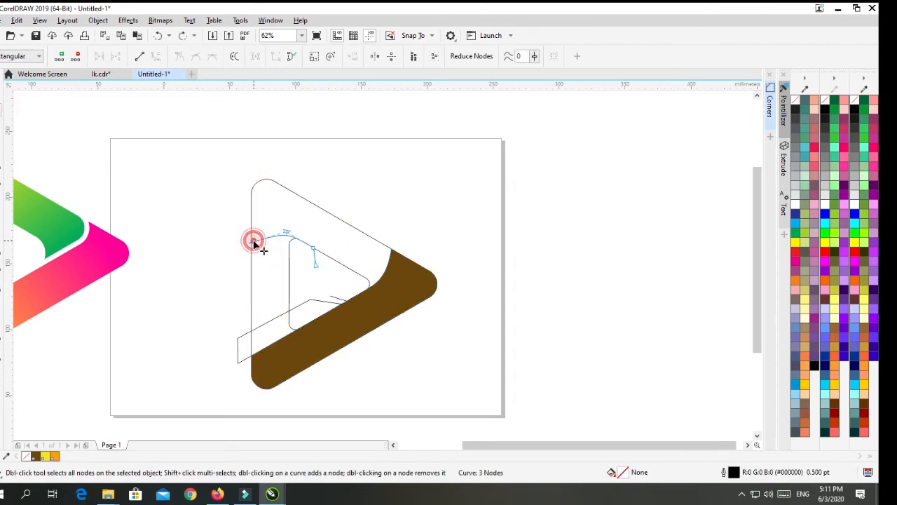
drag(287, 237, 267, 230)
click(741, 492)
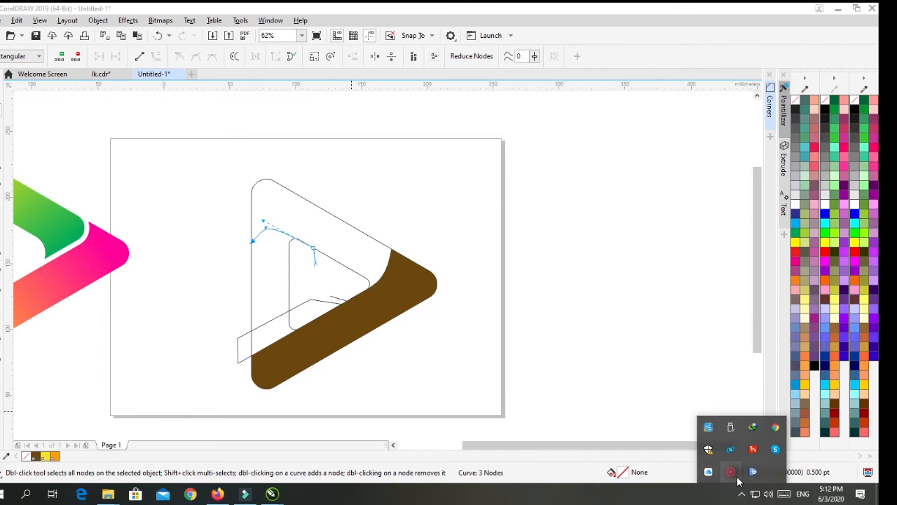
right_click(731, 471)
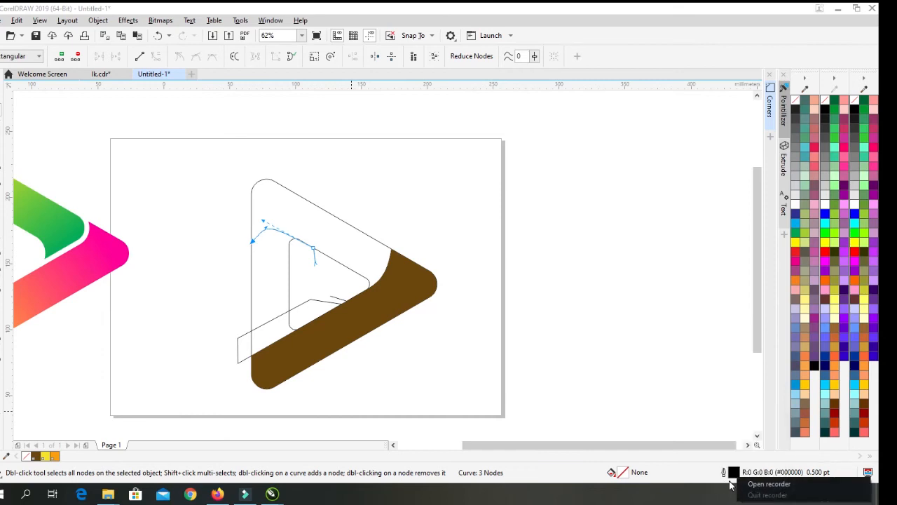
click(771, 485)
click(729, 470)
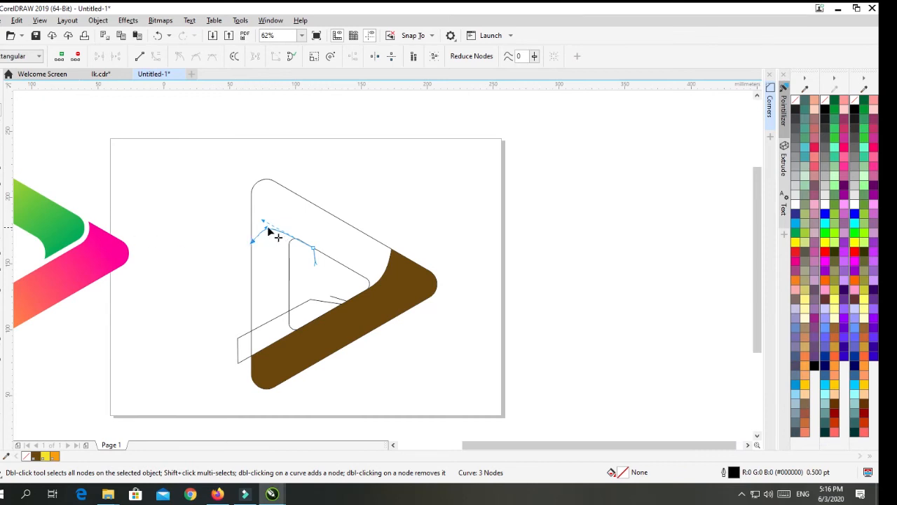
Step: Undo the upper dividing curve's reshaping and the lower segment's brown fill
drag(267, 226, 269, 228)
key(ctrl+z)
key(ctrl+z)
key(ctrl+z)
key(ctrl+z)
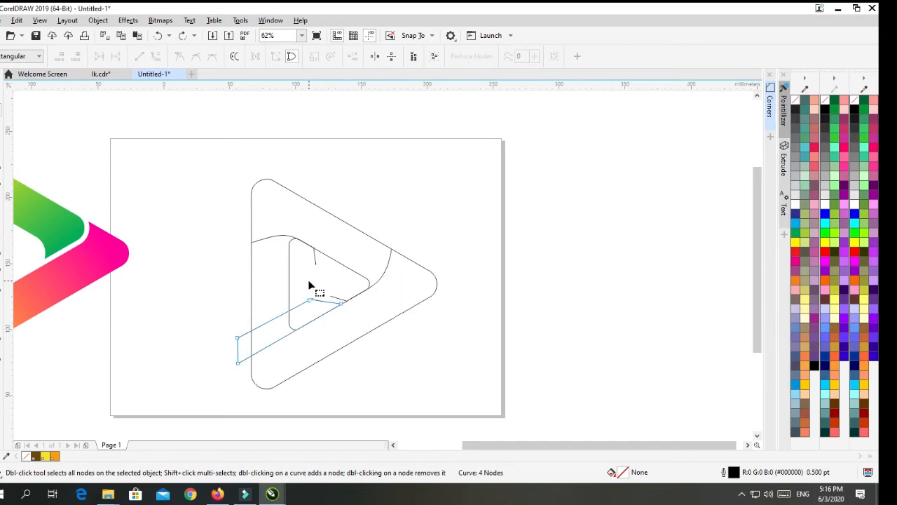
Step: Give the upper dividing curve a slightly higher, rounder arch between the outer triangle's vertical side and the hole's upper corner
click(268, 237)
click(272, 238)
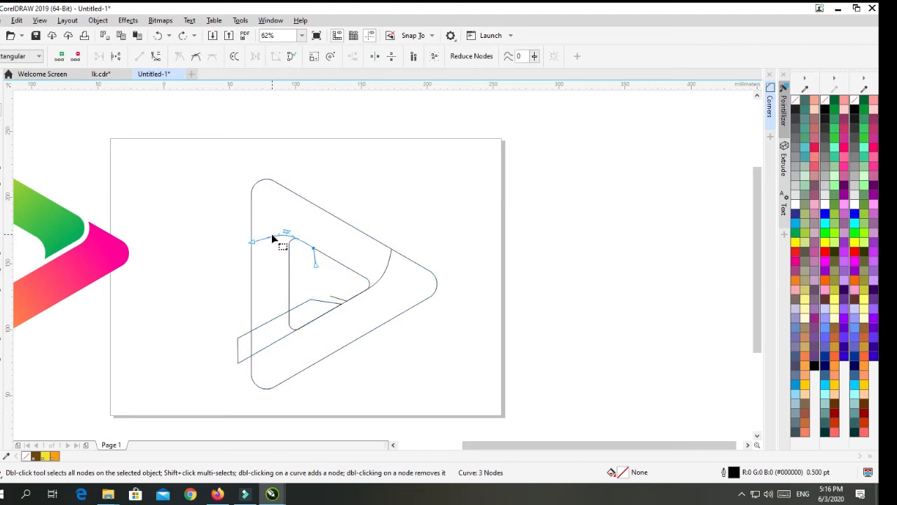
drag(288, 235, 278, 222)
Step: Bulge the right-hand dividing curve outward toward the triangle's tip by adjusting the handle of its node on the outer edge
click(381, 272)
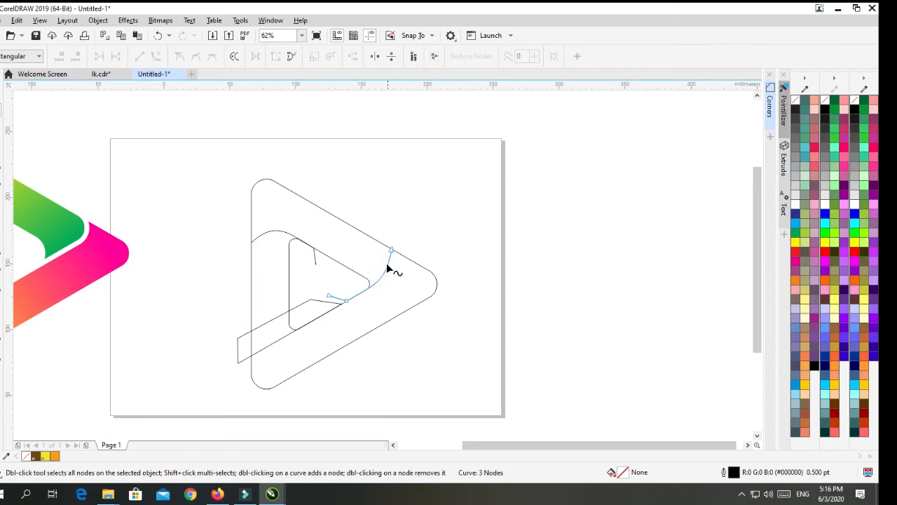
click(392, 249)
drag(386, 282, 402, 284)
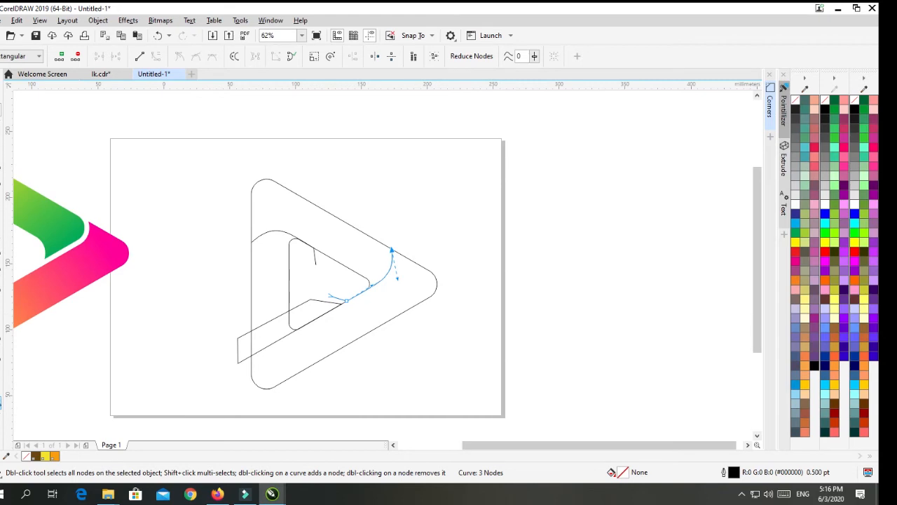
Step: Smart-fill the lower segment with orange PANTONE 1375 C and the upper segment with darker orange PANTONE 138 C
click(2, 399)
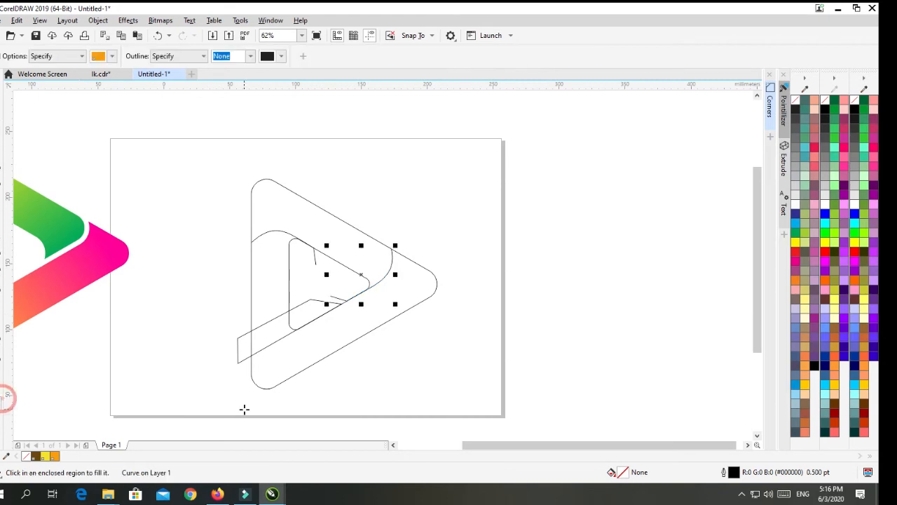
click(319, 341)
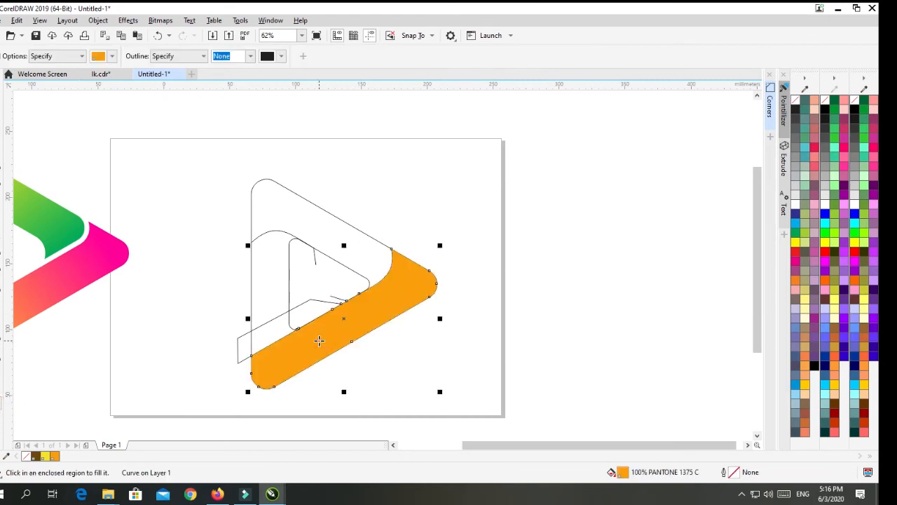
click(113, 56)
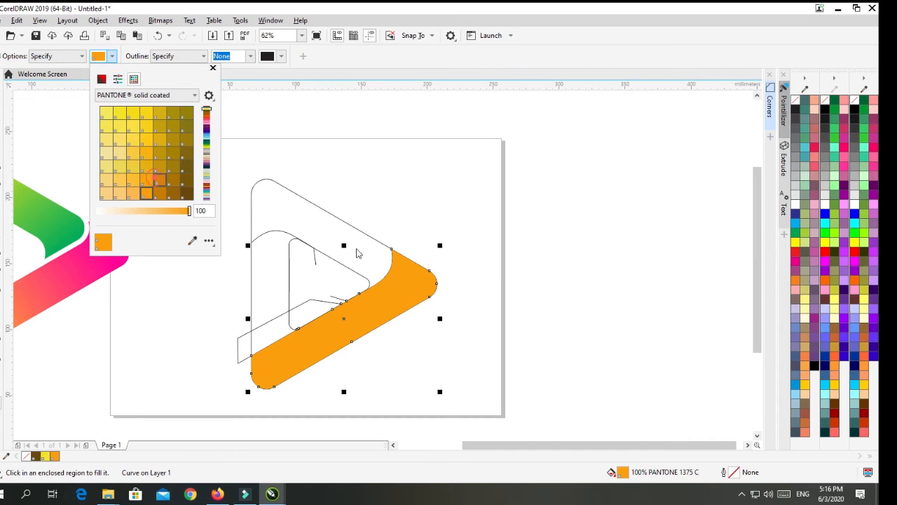
click(320, 221)
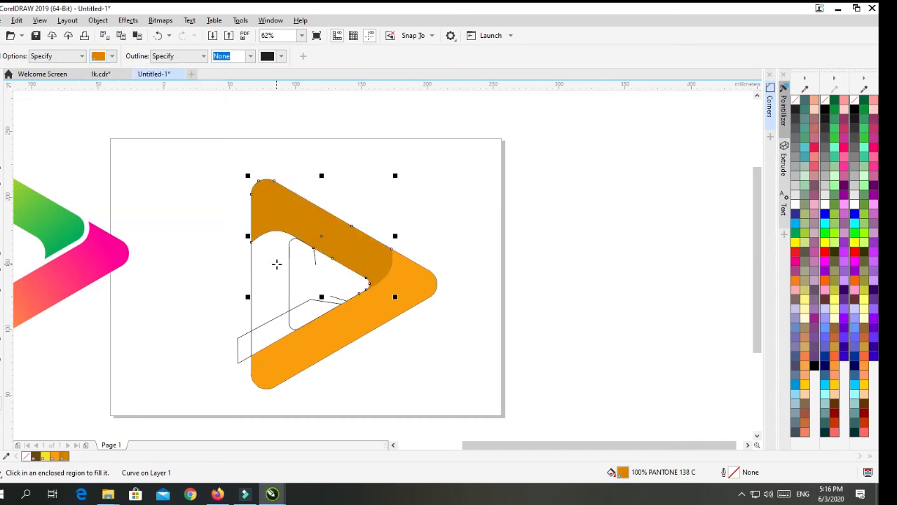
Step: Try to Smart-fill the vertical side segment with brown PANTONE 140 C, and undo the fill
click(113, 56)
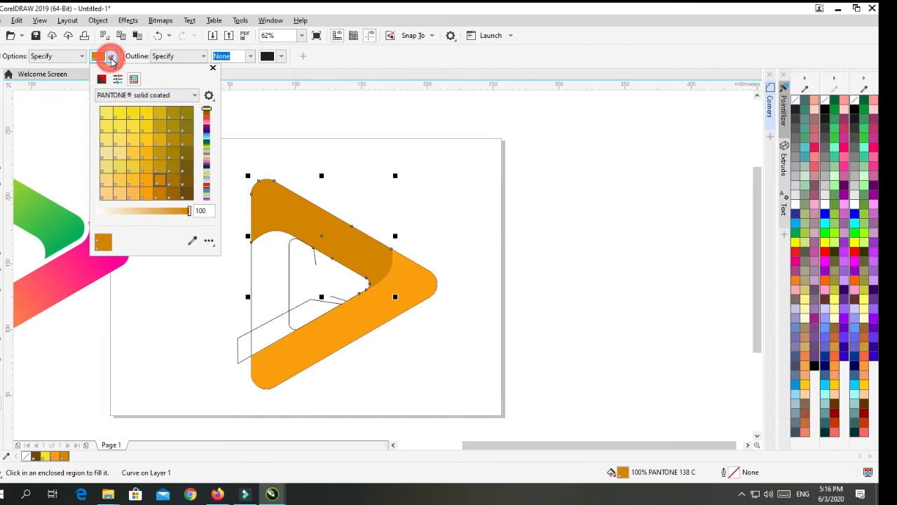
click(181, 188)
click(259, 276)
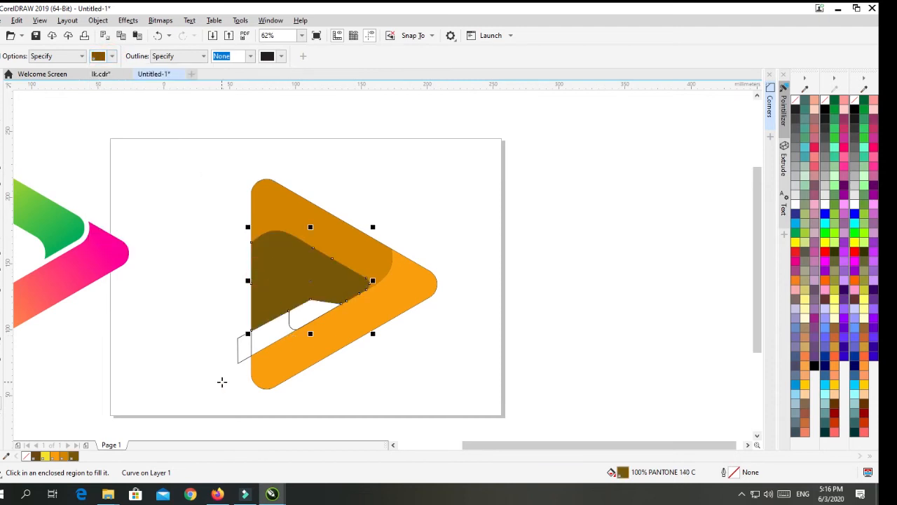
key(ctrl+z)
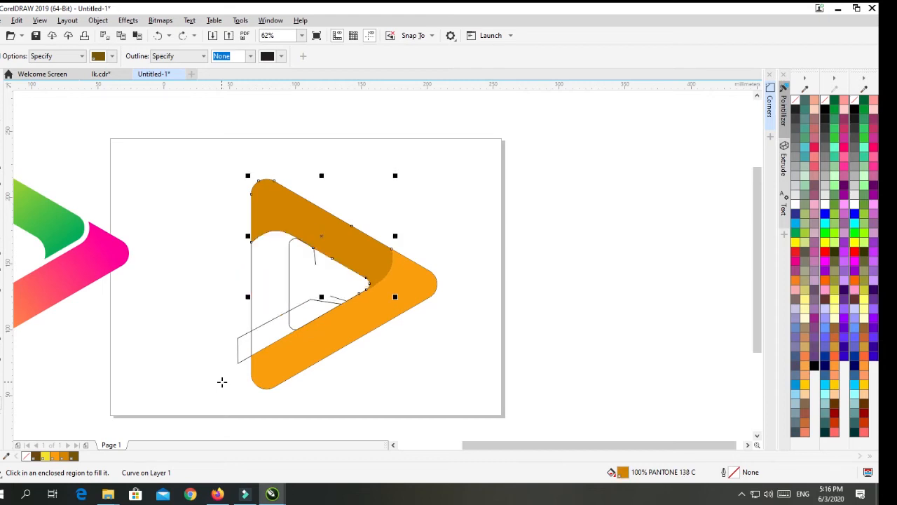
Step: Adjust the upper dividing curve's node and loose end at the hole's edge, and Smart-fill the vertical side segment with brown PANTONE 140 C
click(266, 292)
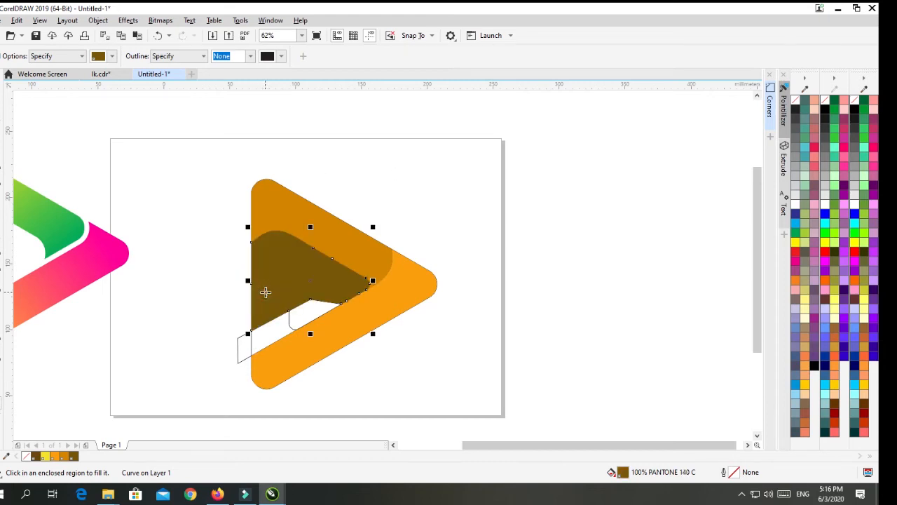
key(ctrl+z)
scroll(281, 264, up, 3)
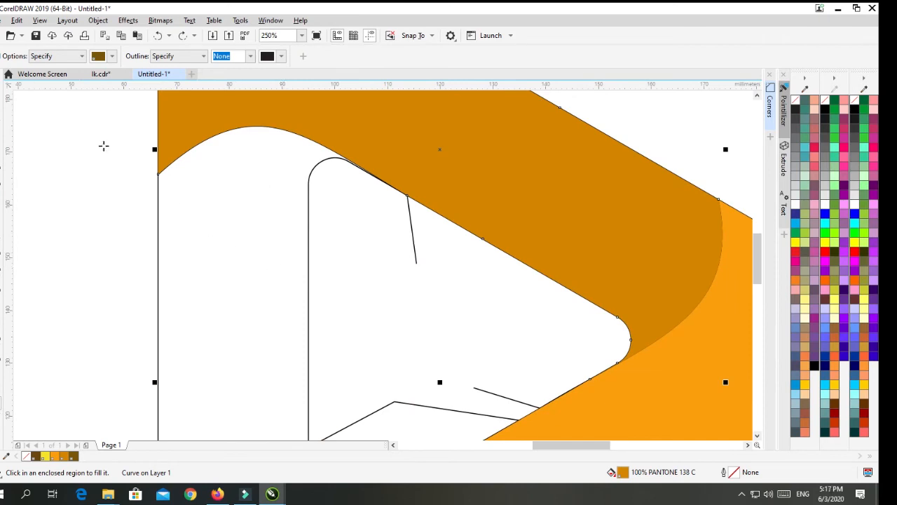
click(8, 110)
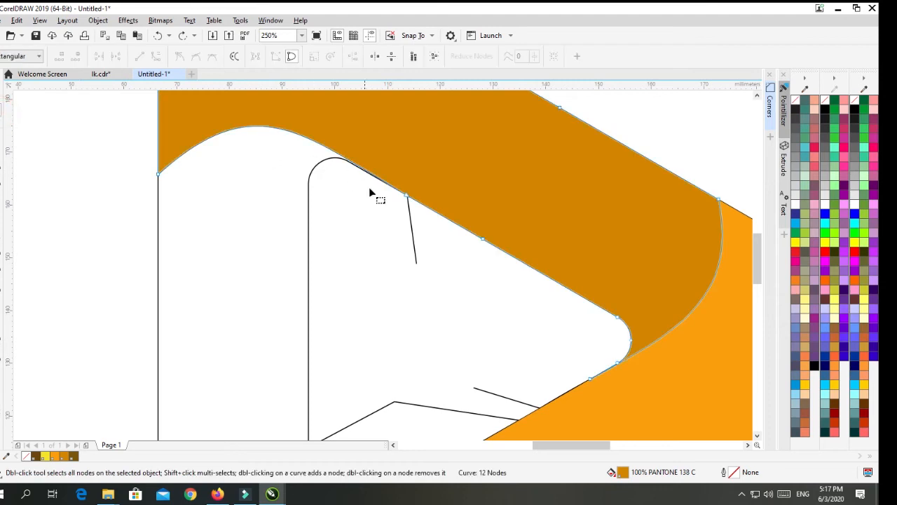
click(413, 242)
mouse_move(406, 197)
mouse_down()
mouse_move(399, 200)
mouse_move(404, 194)
mouse_up()
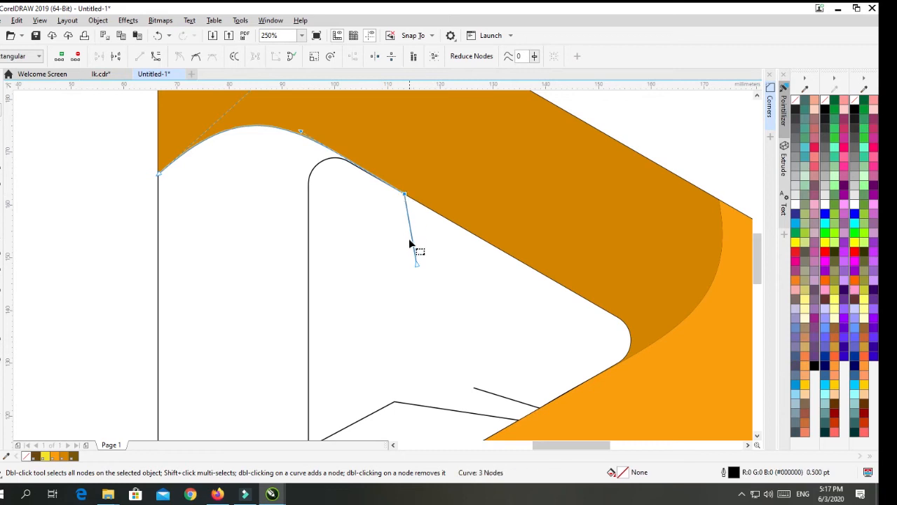
drag(418, 266, 385, 274)
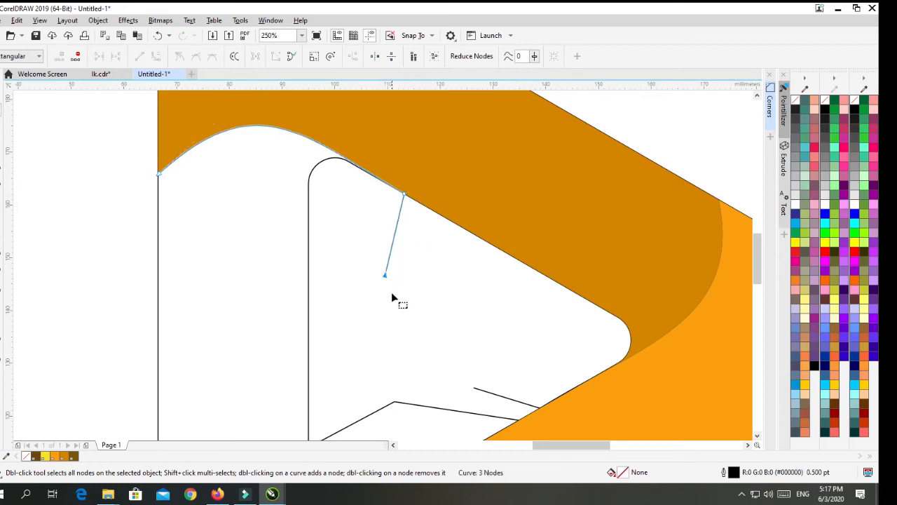
click(3, 398)
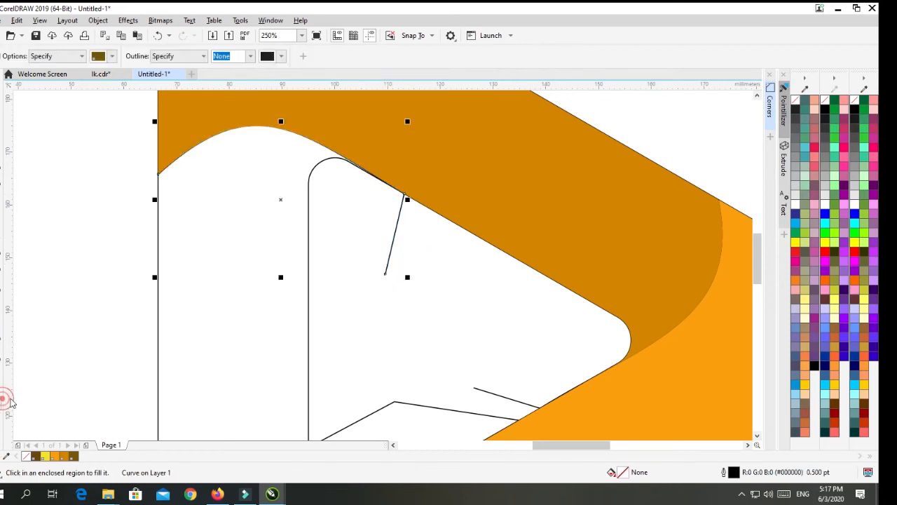
click(174, 296)
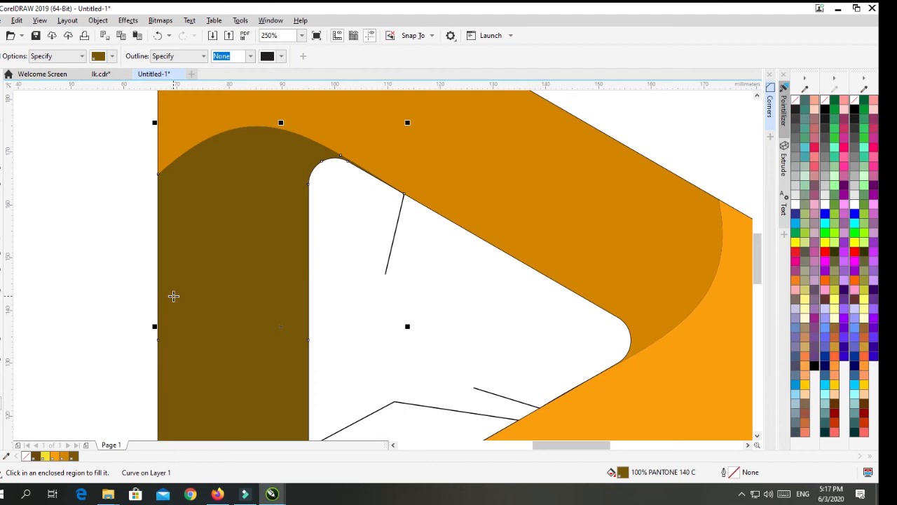
Step: Move the upper segment to the empty area beside the page, and repeat the same move for the lower and brown side segments
scroll(173, 296, down, 5)
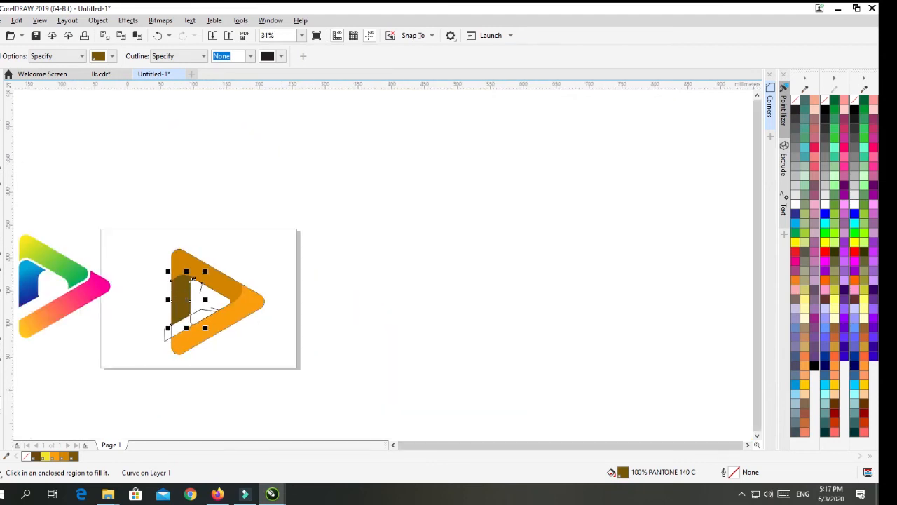
key(space)
click(210, 277)
drag(211, 277, 403, 252)
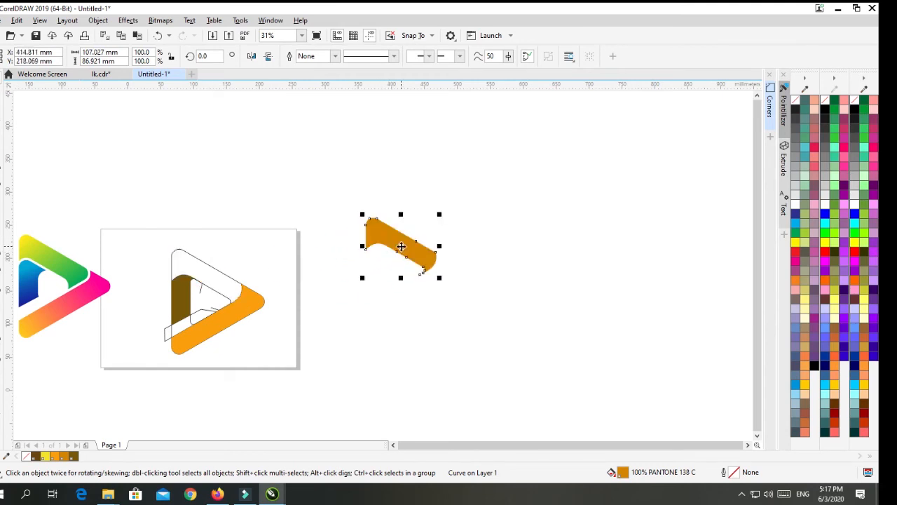
click(235, 313)
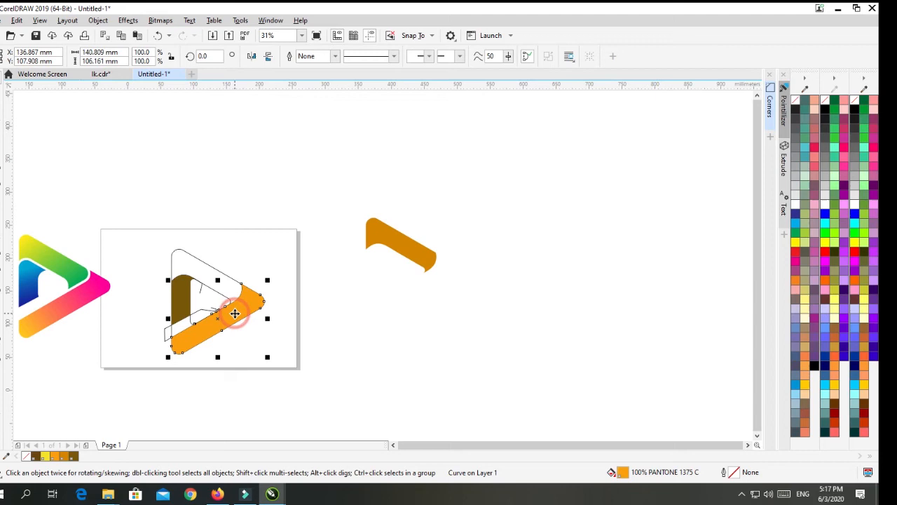
key(ctrl+r)
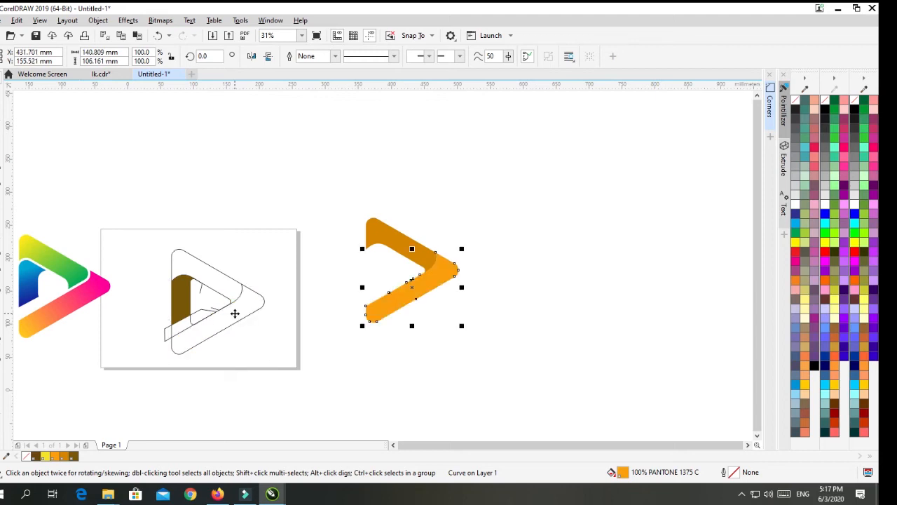
click(181, 300)
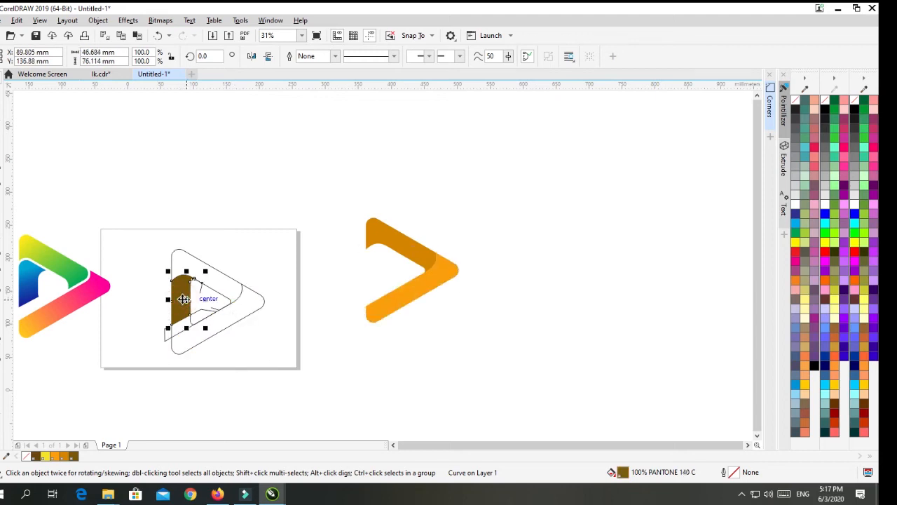
key(ctrl+r)
Step: Delete the leftover construction outlines on the page, and move the three colored segments back onto it as one set
drag(152, 231, 282, 383)
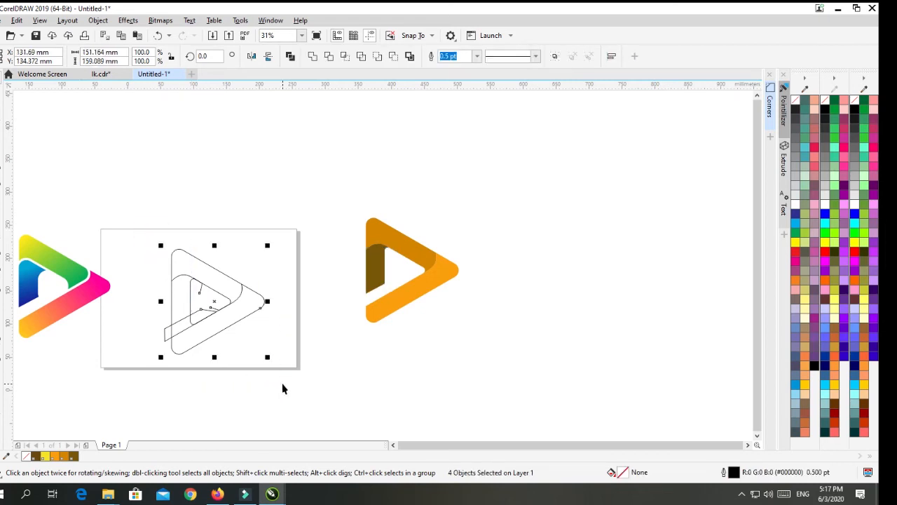
key(Delete)
drag(349, 199, 477, 347)
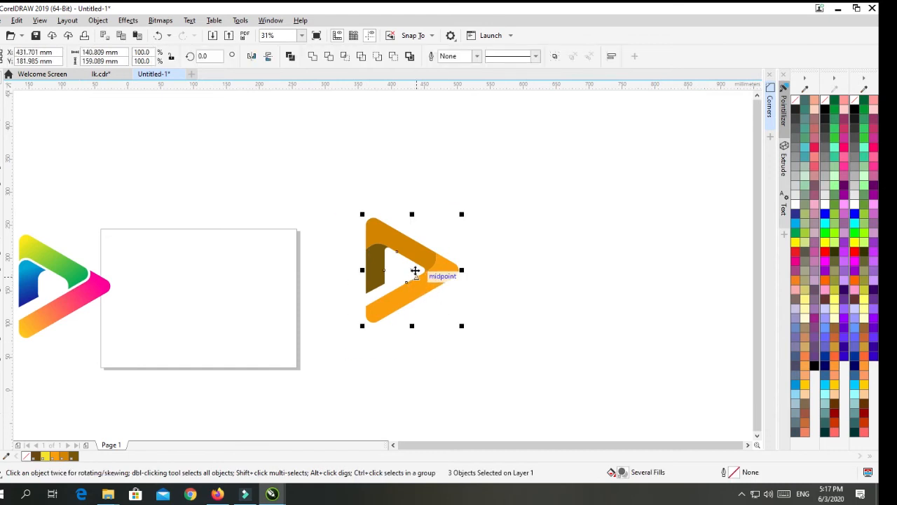
drag(411, 268, 240, 292)
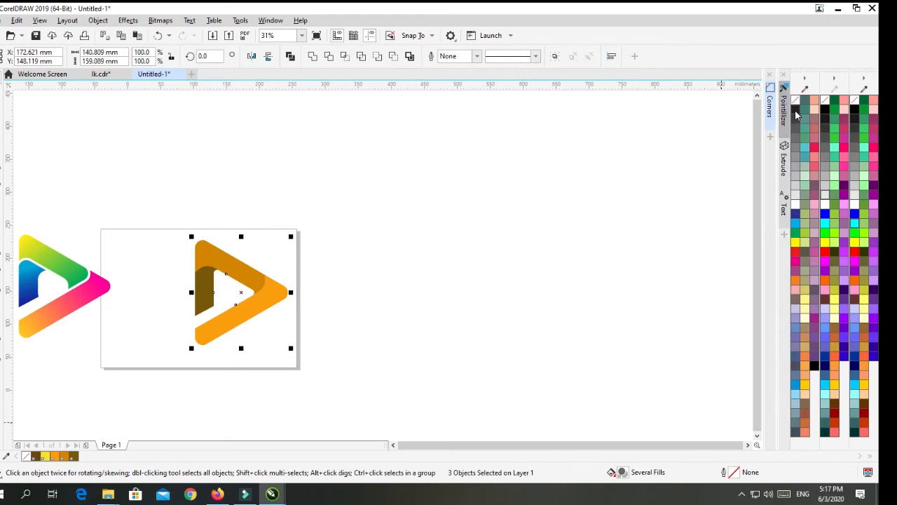
Step: Try 4 pt and 10 pt outlines on the three segments, and set their outline width to 16 pt
click(476, 56)
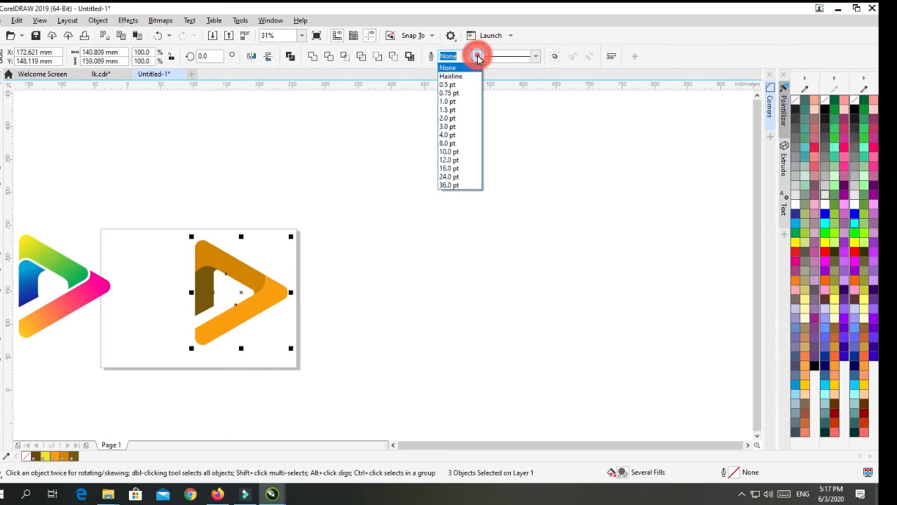
click(471, 135)
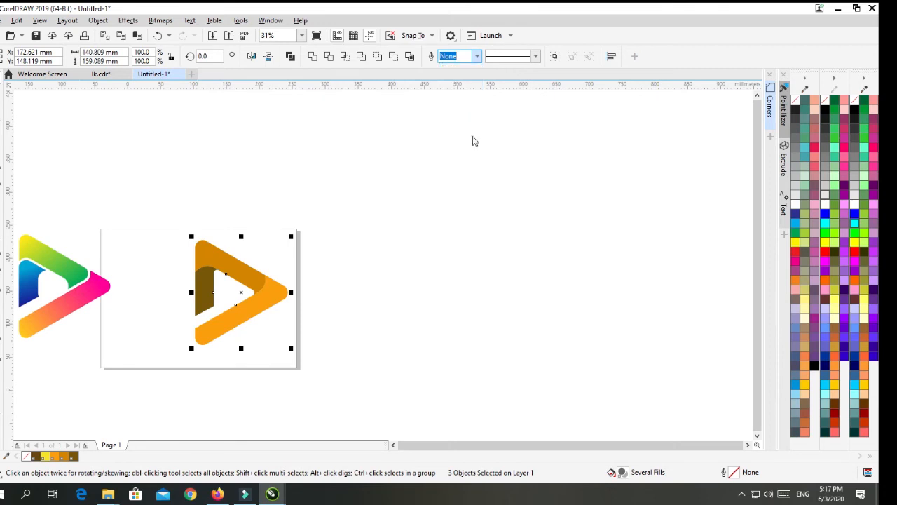
click(477, 56)
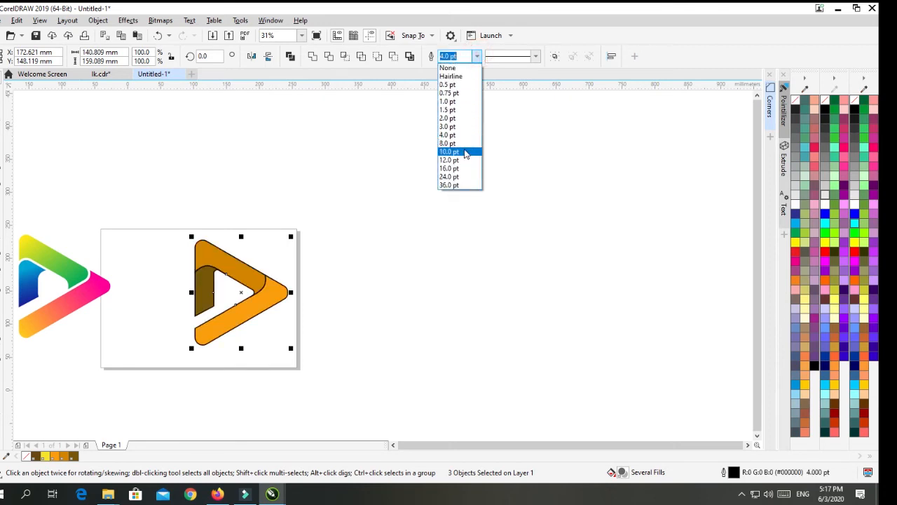
click(464, 152)
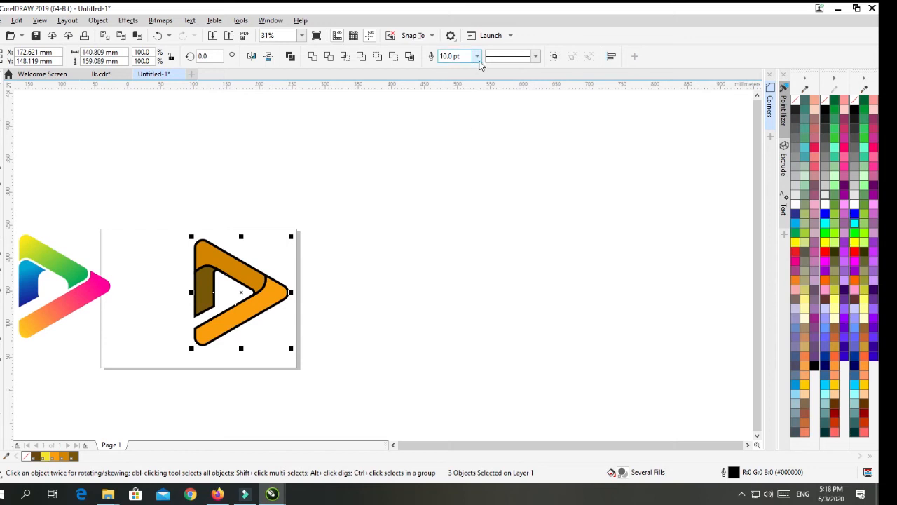
click(477, 56)
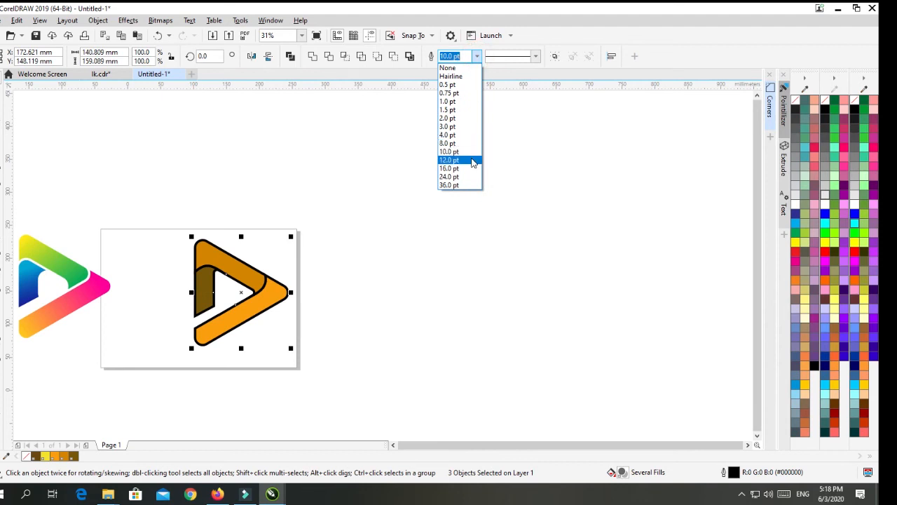
click(470, 168)
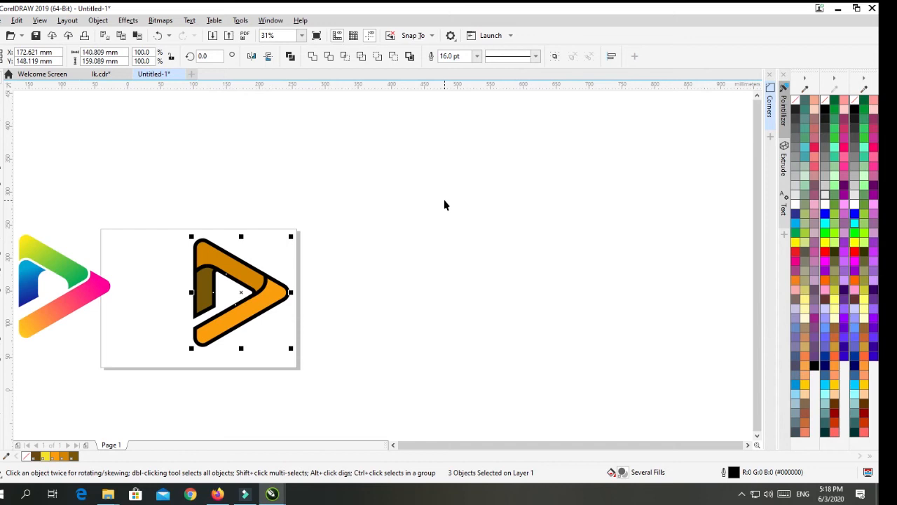
click(399, 254)
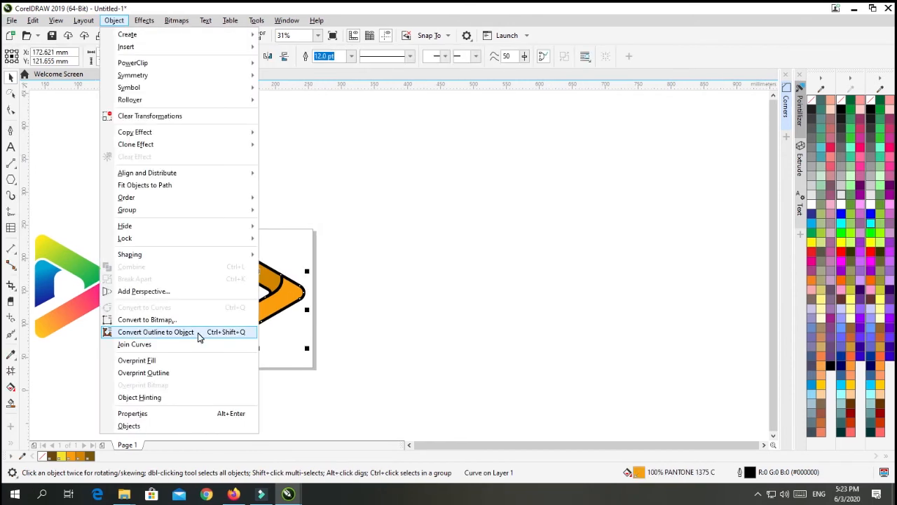
Step: Convert the lower orange segment's 12 pt outline into a separate object
click(198, 334)
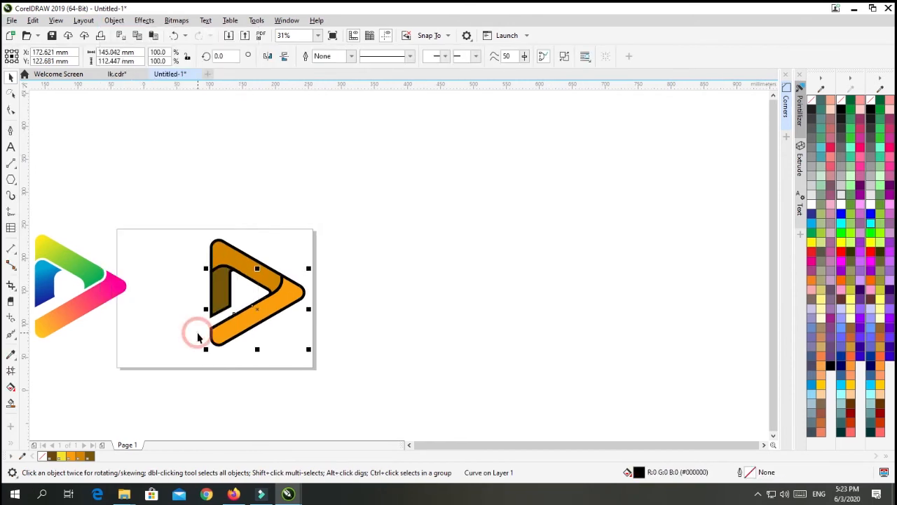
click(363, 319)
Step: Move the converted outline away from the lower segment to inspect it, and undo the move
click(263, 323)
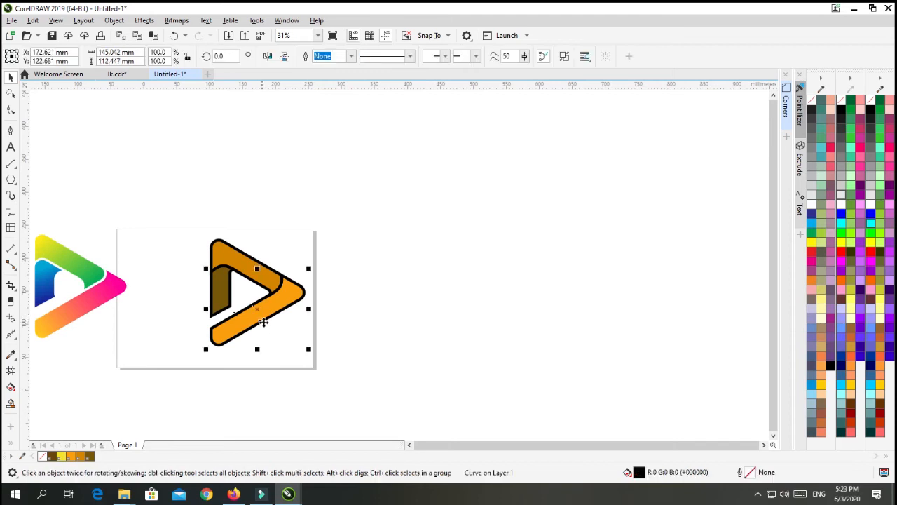
drag(263, 321, 294, 365)
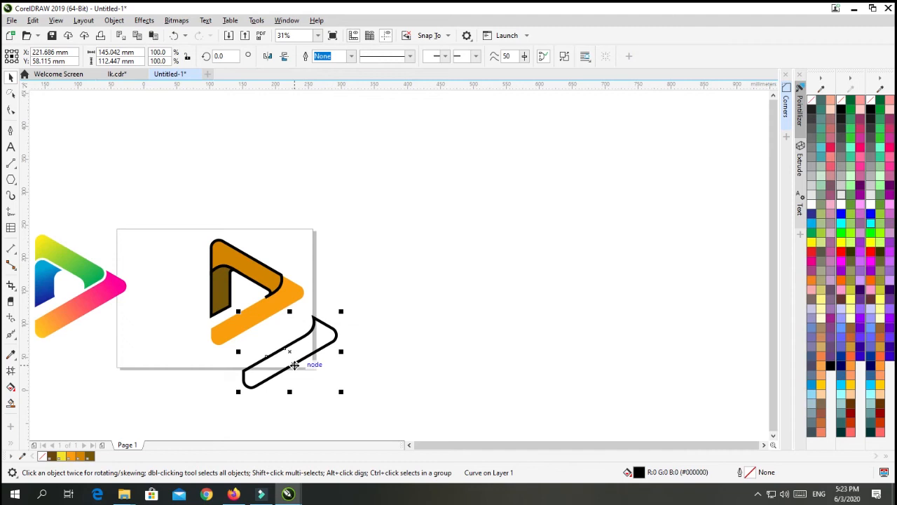
drag(294, 365, 294, 364)
scroll(292, 309, up, 3)
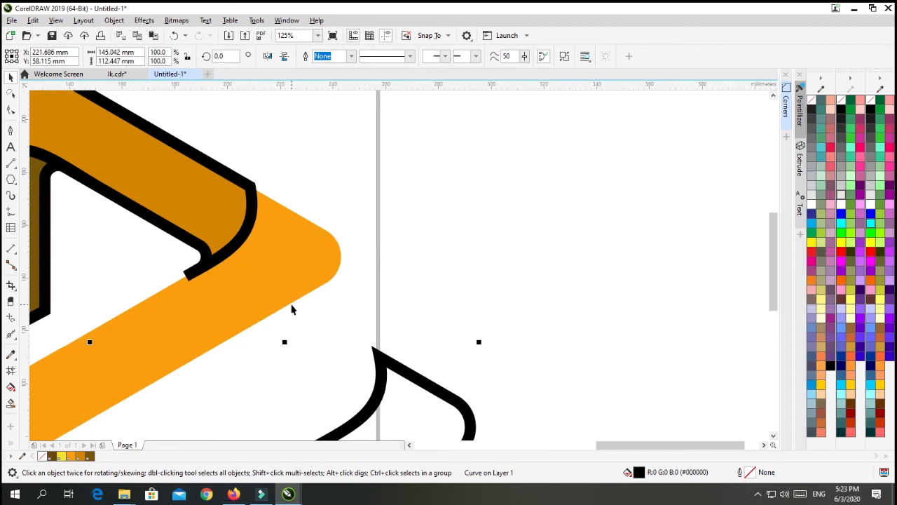
key(ctrl+z)
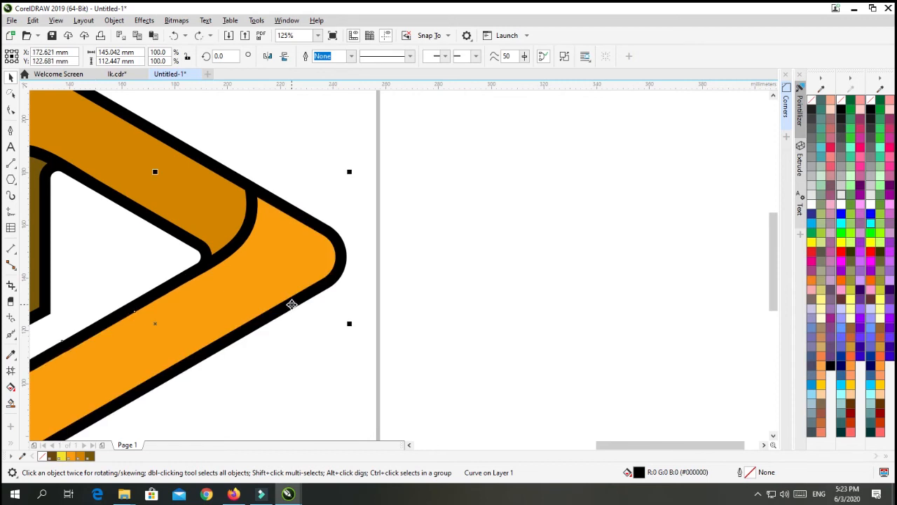
Step: Trim the lower orange segment with its converted black outline, and delete the outline object
click(403, 299)
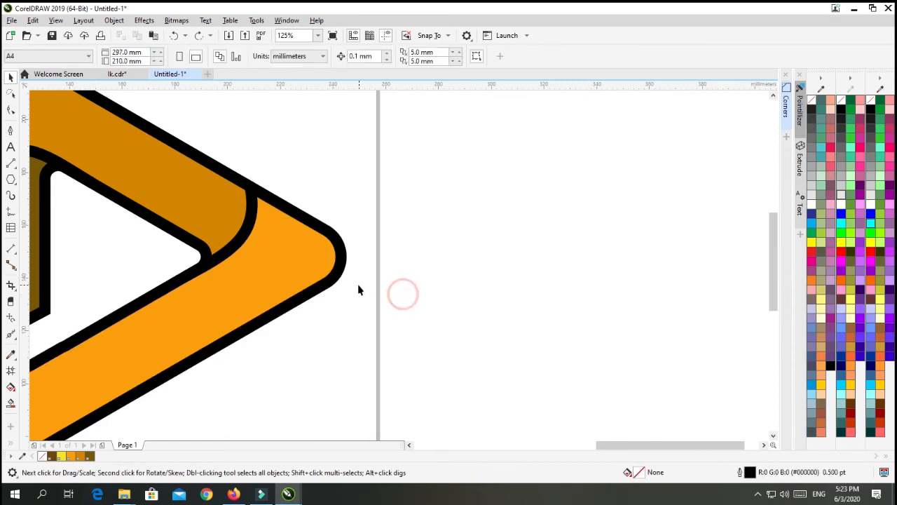
click(337, 277)
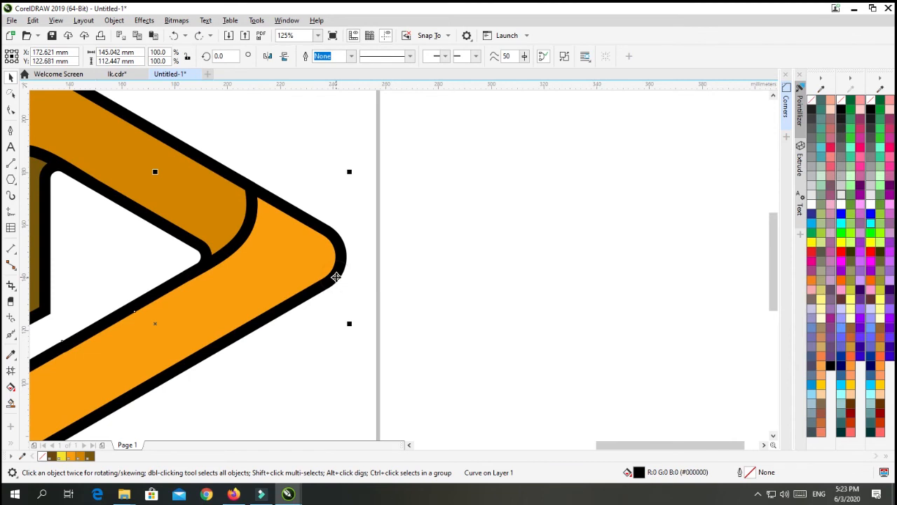
shift+click(286, 277)
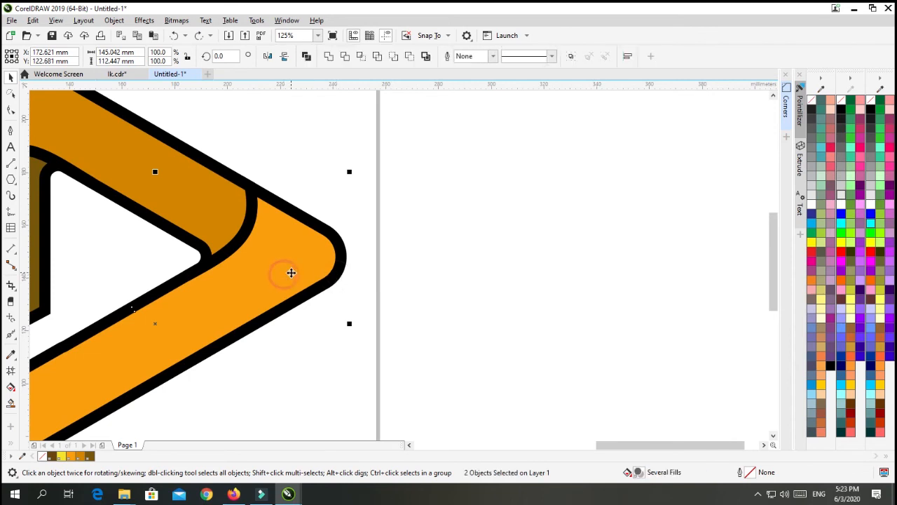
click(347, 57)
click(396, 203)
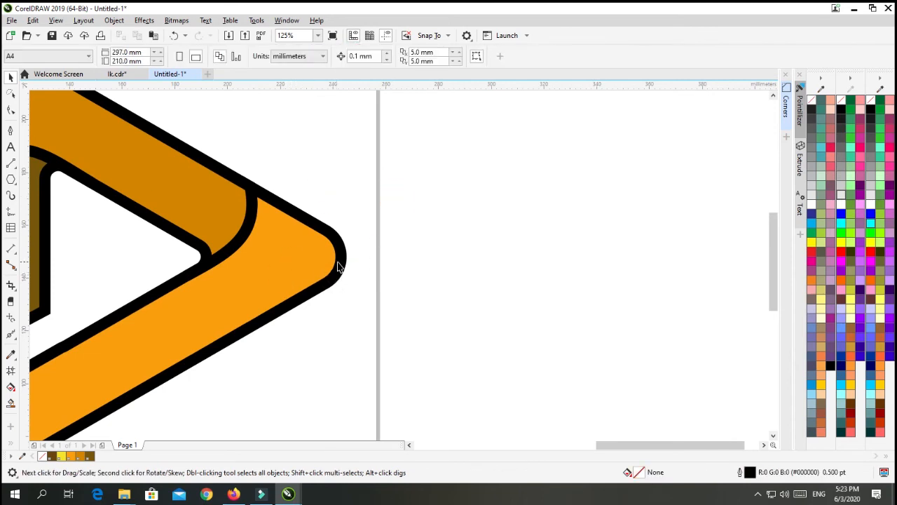
drag(342, 267, 459, 319)
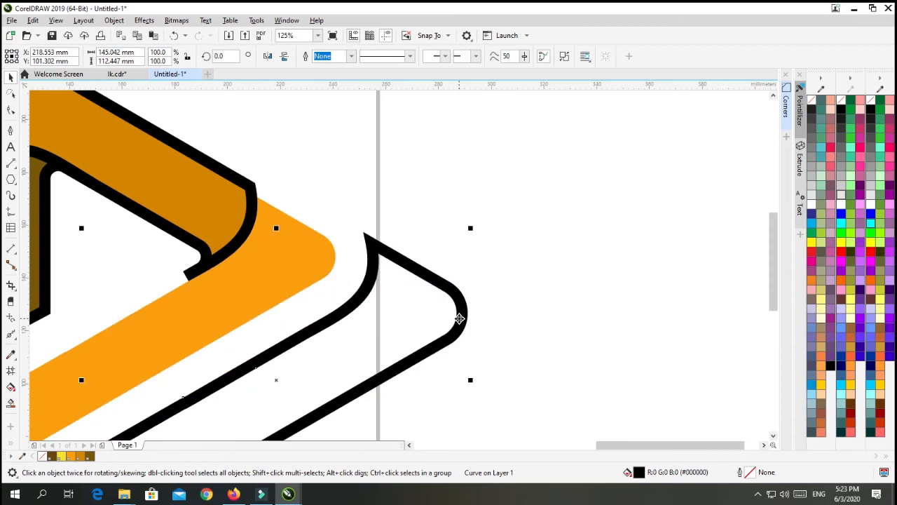
key(Delete)
Step: Trim the upper dark-orange segment with its 12 pt outline converted to an object, and delete the outline object
click(244, 187)
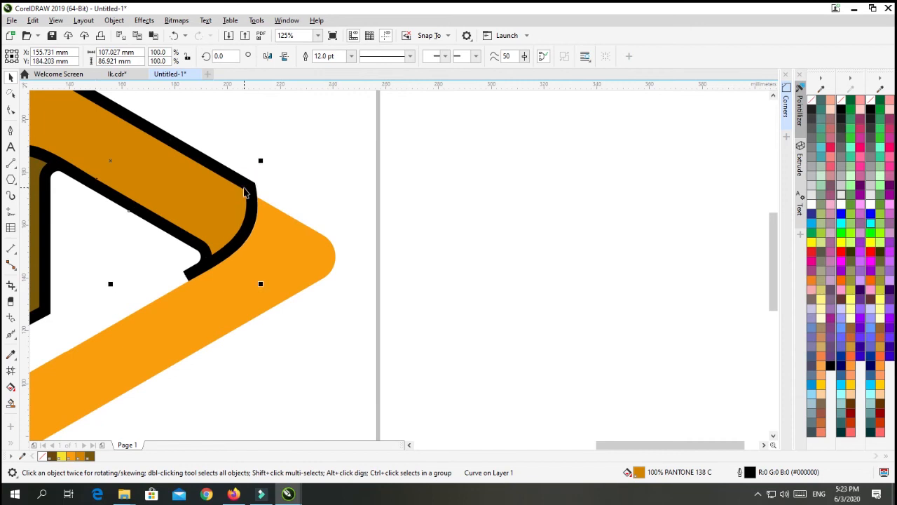
click(310, 167)
click(235, 178)
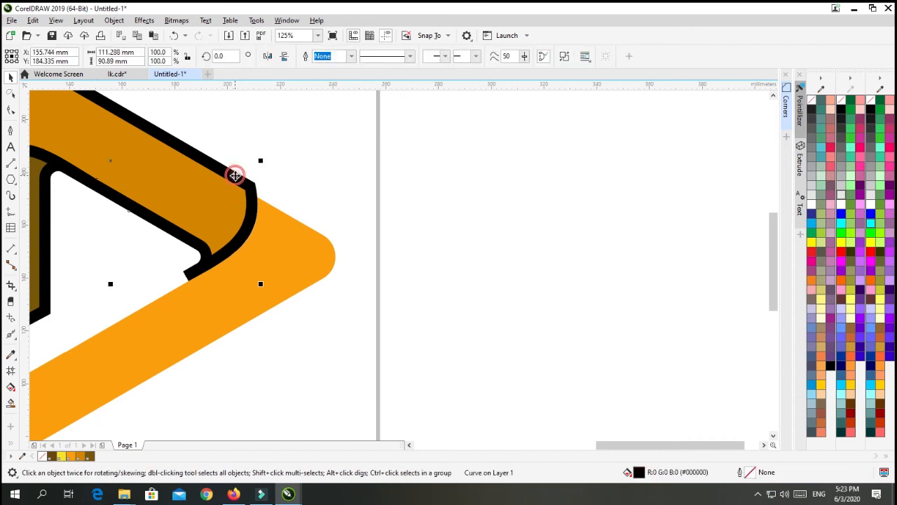
shift+click(191, 193)
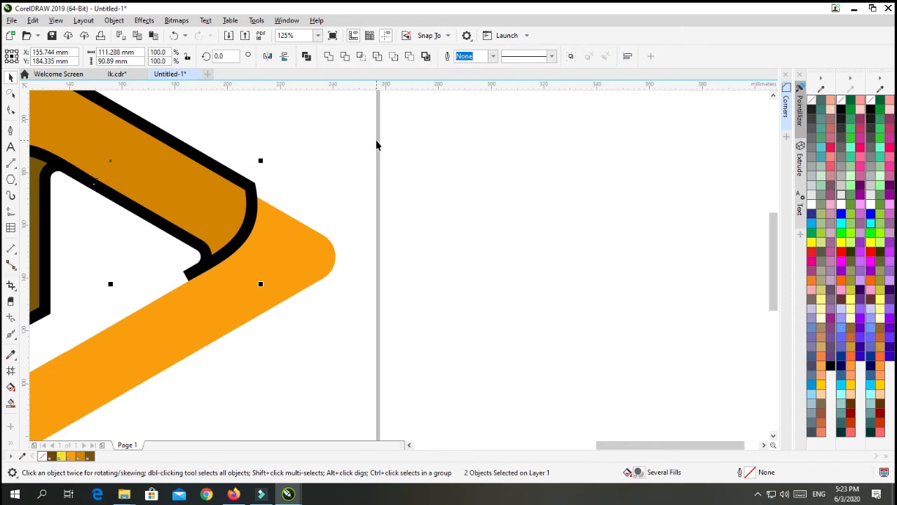
click(345, 56)
click(322, 128)
drag(248, 184, 524, 187)
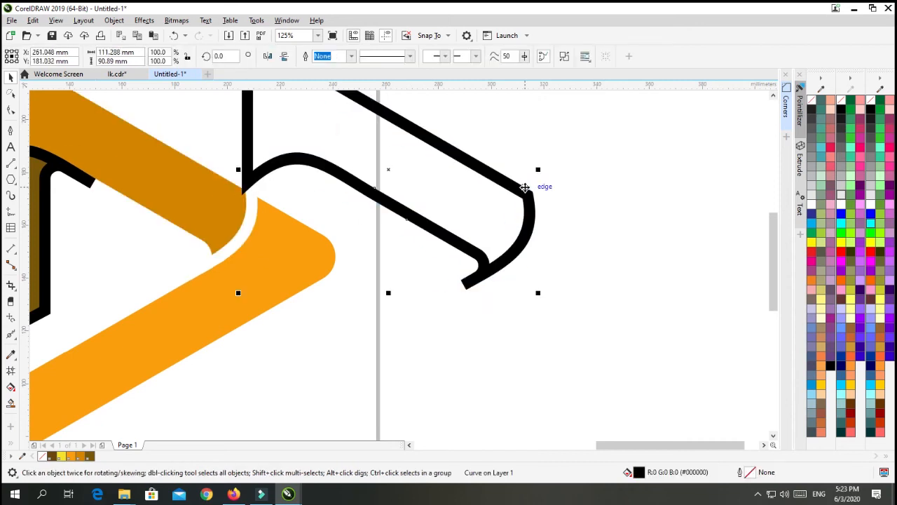
key(Delete)
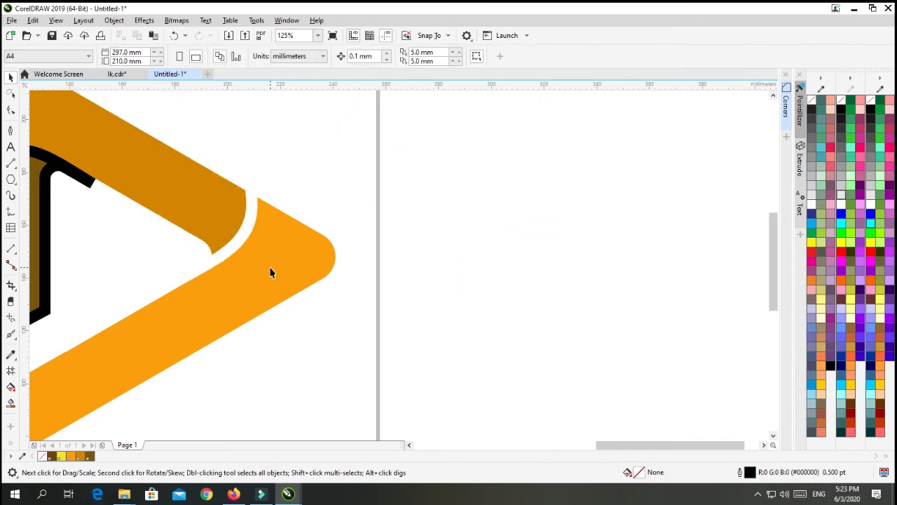
Step: Trim the inner brown segment with its 12 pt outline converted to an object, and delete the outline object
click(410, 446)
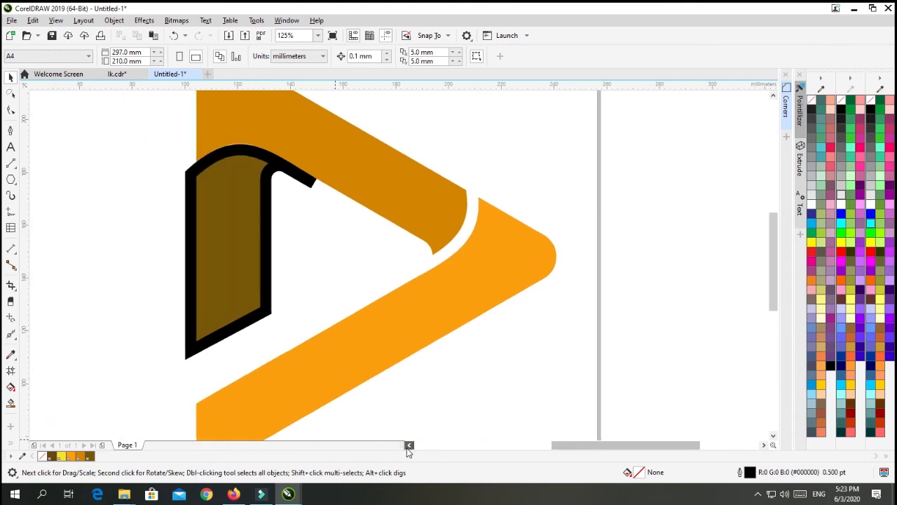
click(232, 250)
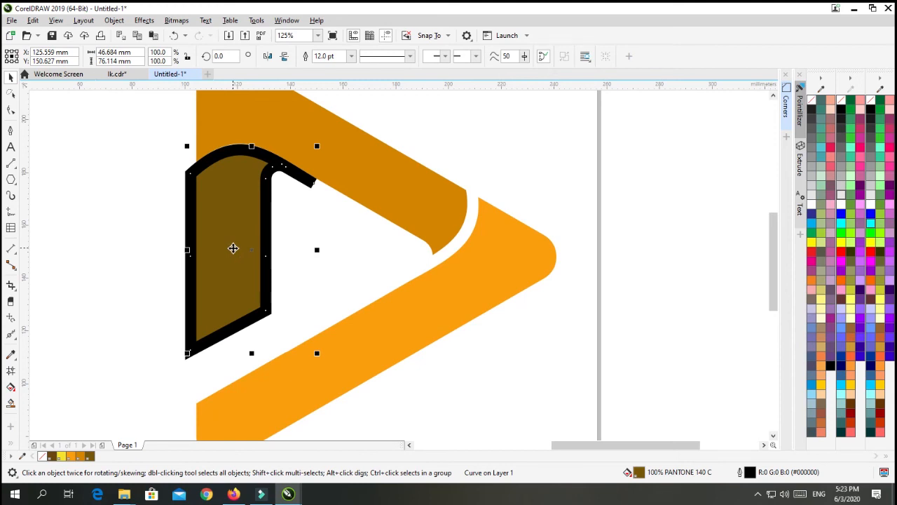
key(ctrl+shift+q)
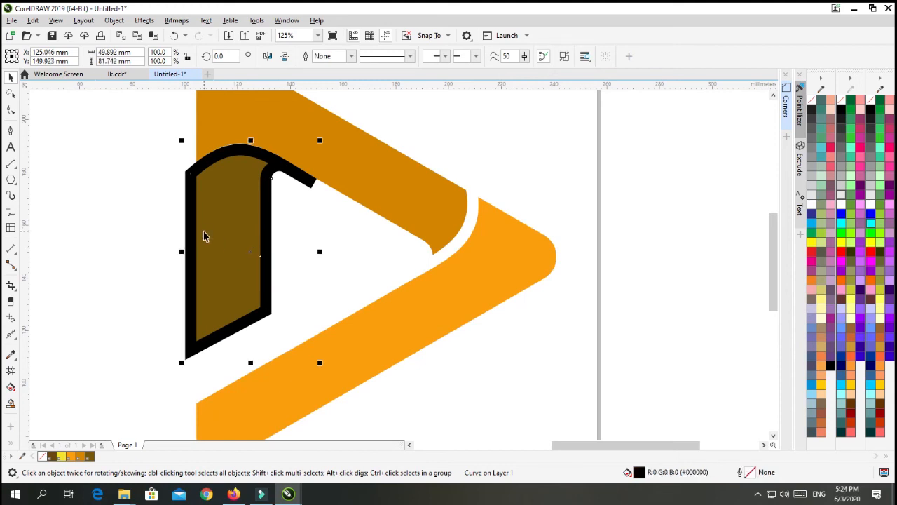
click(158, 232)
click(193, 232)
shift+click(218, 231)
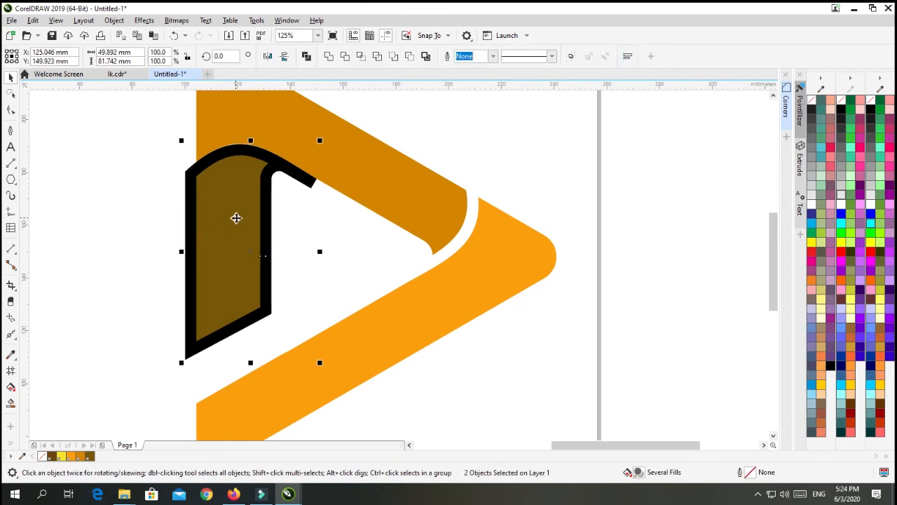
click(344, 57)
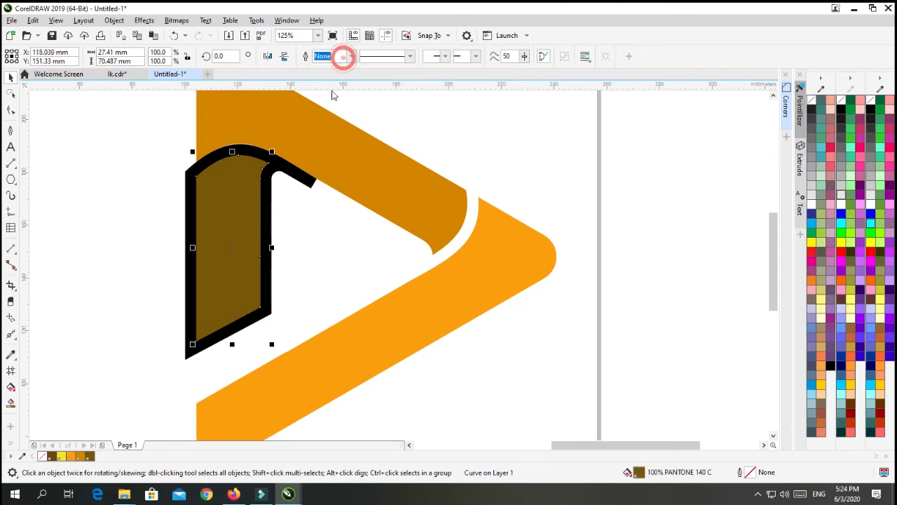
click(124, 216)
drag(186, 236, 70, 268)
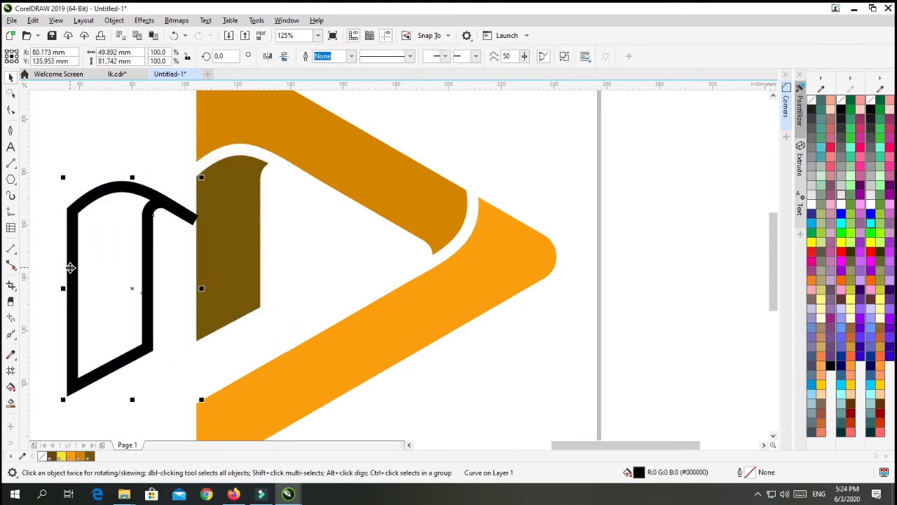
key(Delete)
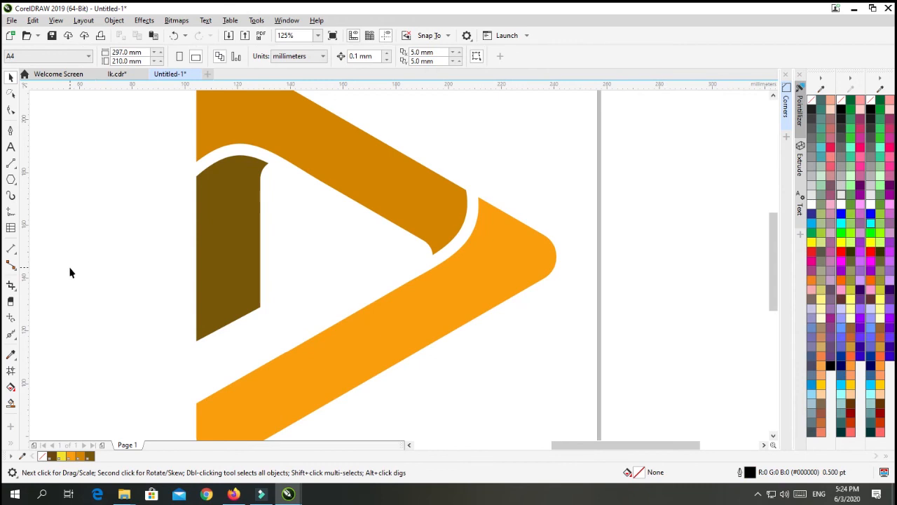
Step: Apply a linear fountain fill along the lower orange segment, running from its lower-left end to its pointed tip
scroll(70, 273, down, 2)
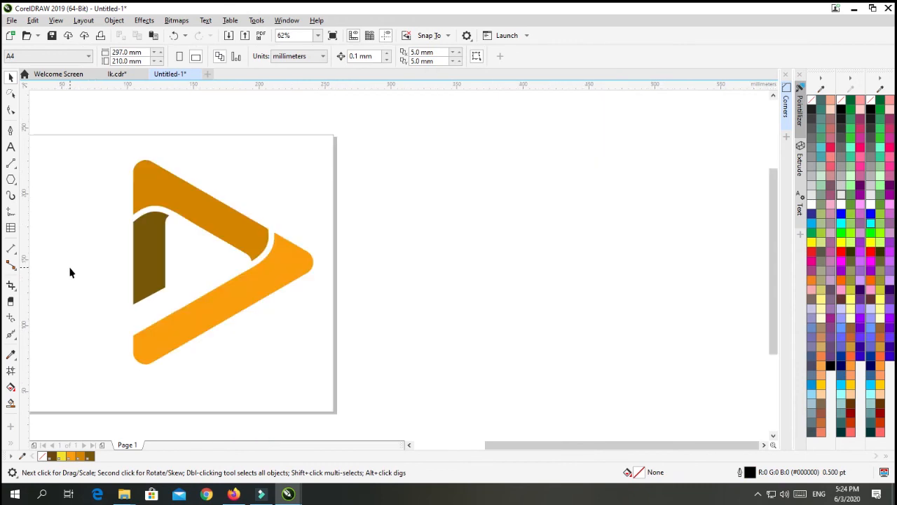
click(251, 306)
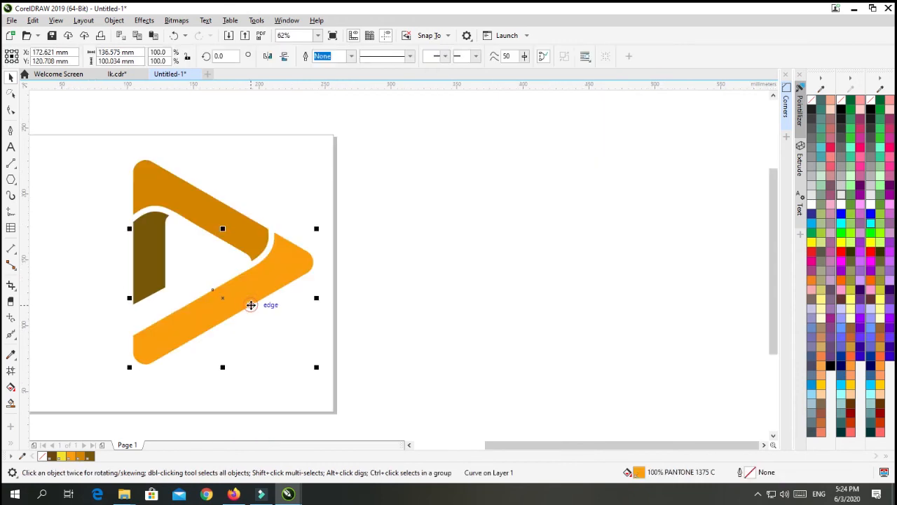
click(10, 387)
drag(133, 353, 216, 288)
drag(257, 269, 313, 238)
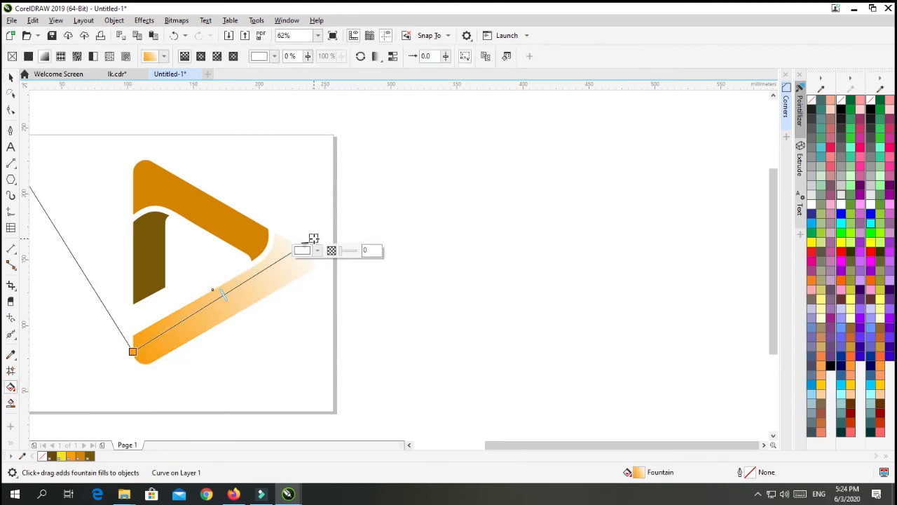
Step: Color the lower segment's gradient Magenta at the tip and a yellow-orange shade at its lower-left start
click(409, 444)
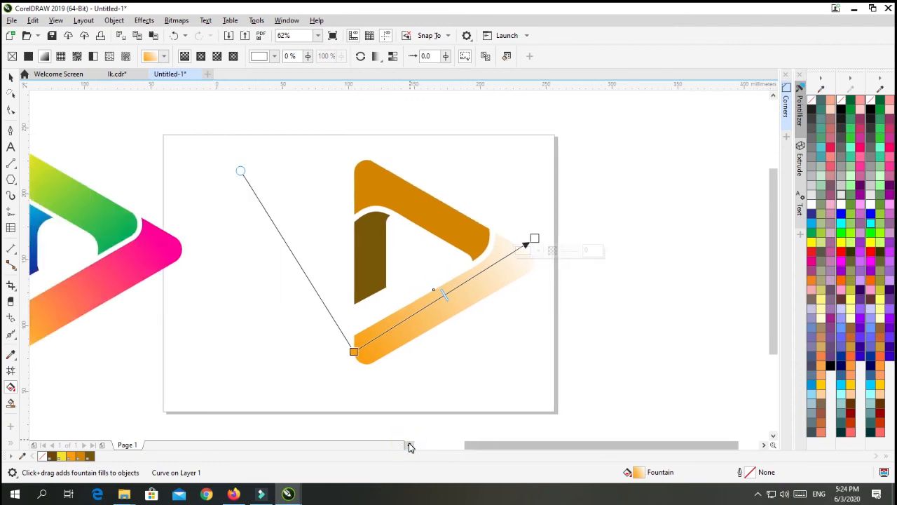
click(410, 444)
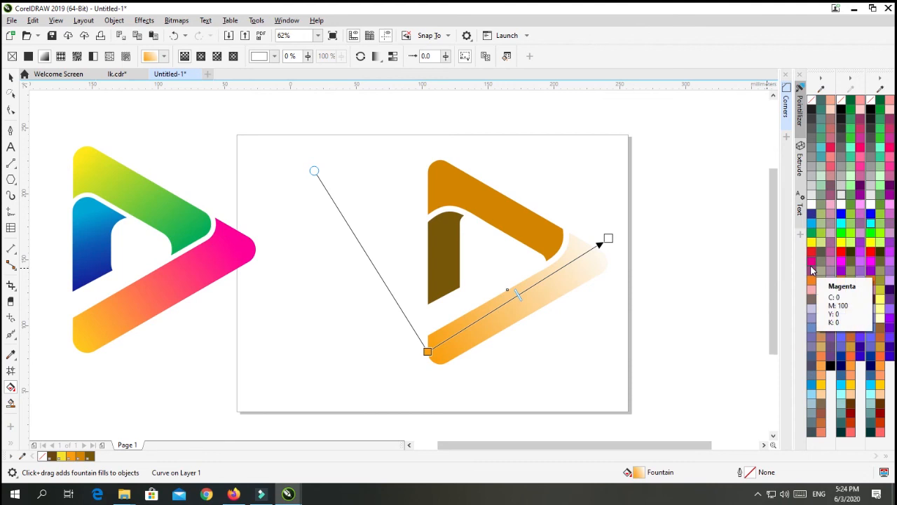
drag(812, 268, 609, 238)
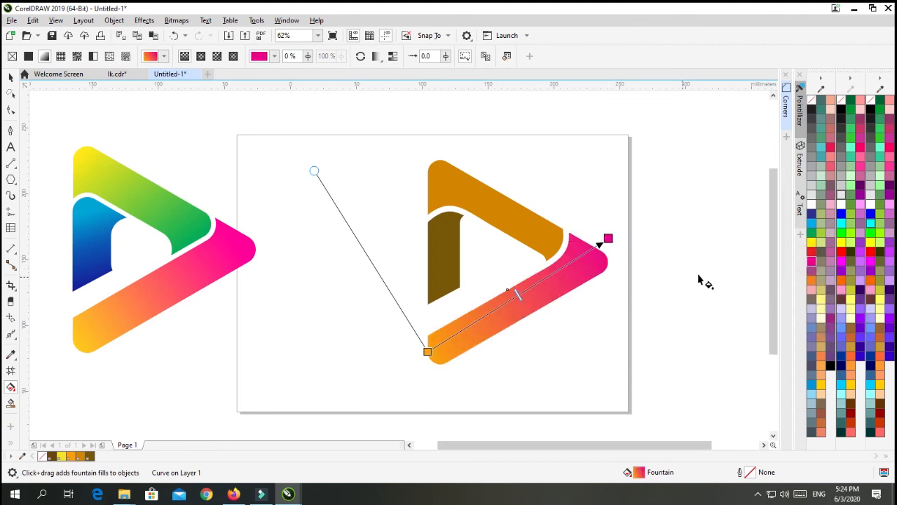
drag(812, 242, 429, 351)
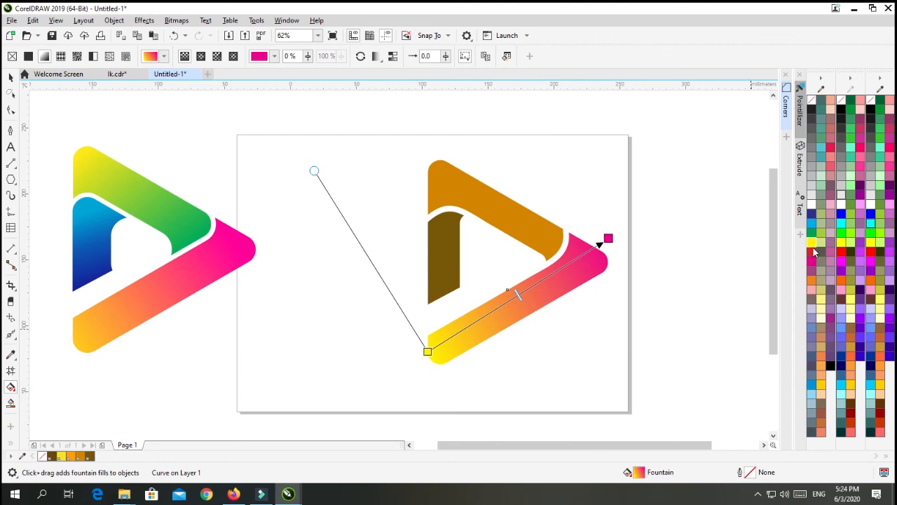
click(814, 246)
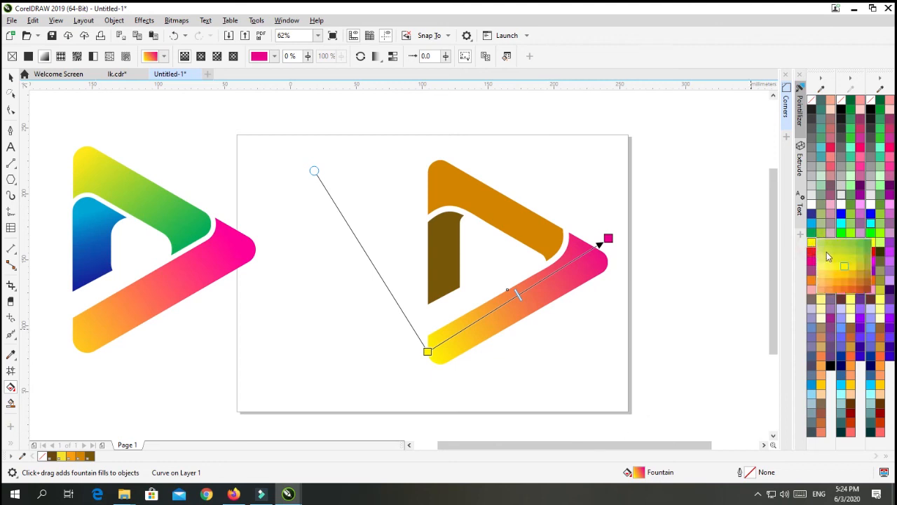
drag(846, 281, 427, 351)
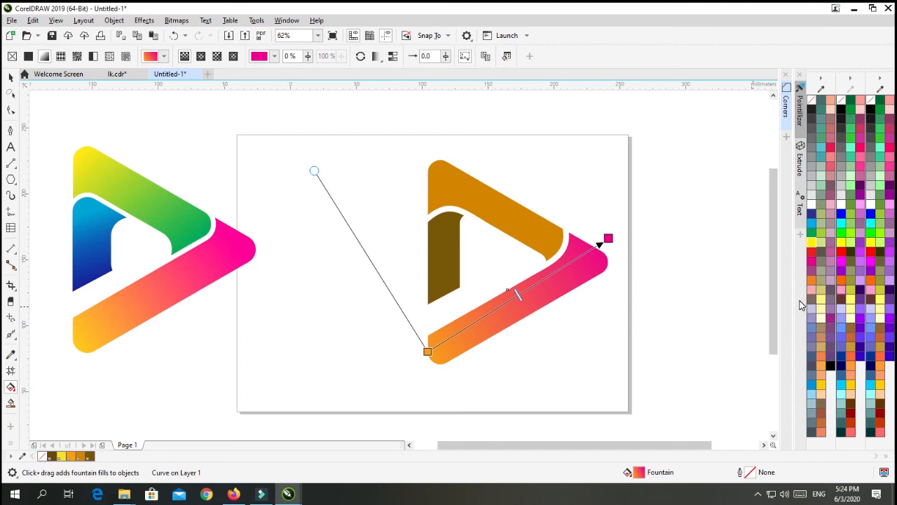
Step: Give the upper segment a linear fountain fill from yellow at its upper-left corner to green at its lower-right end
click(495, 218)
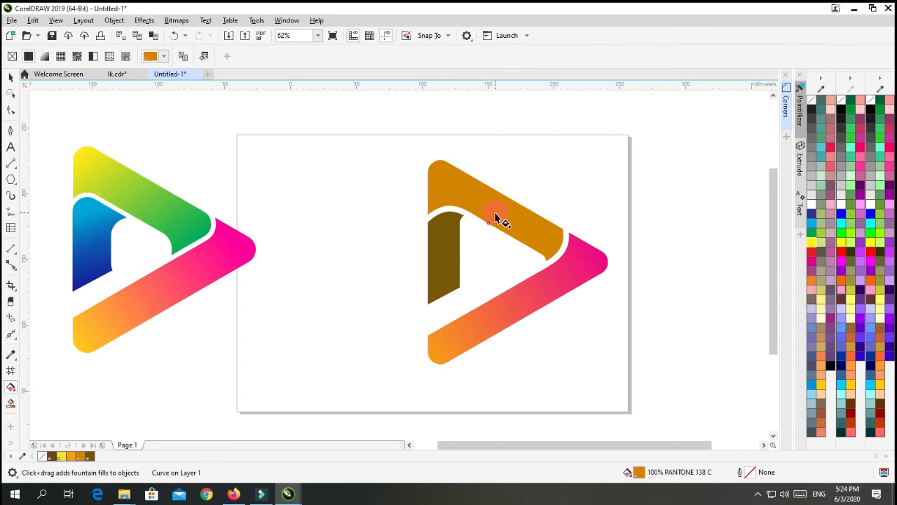
drag(429, 167, 559, 247)
drag(824, 243, 561, 247)
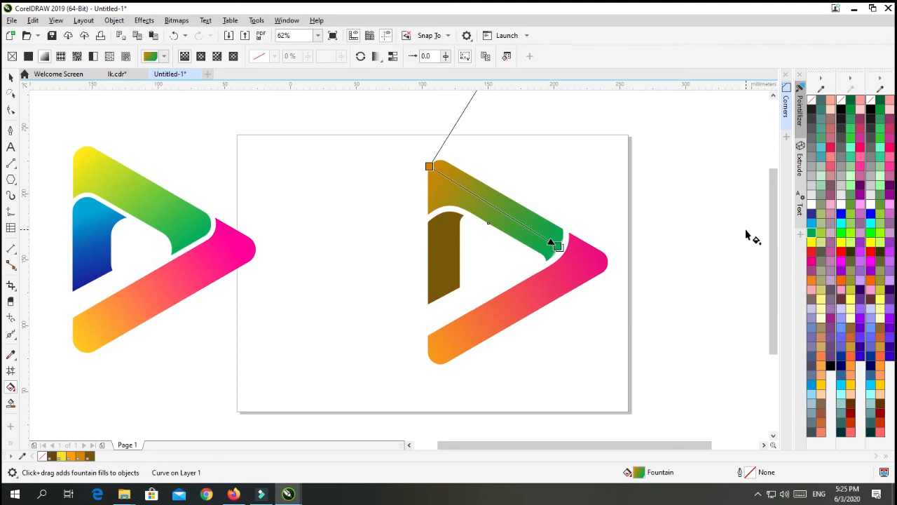
drag(812, 242, 429, 167)
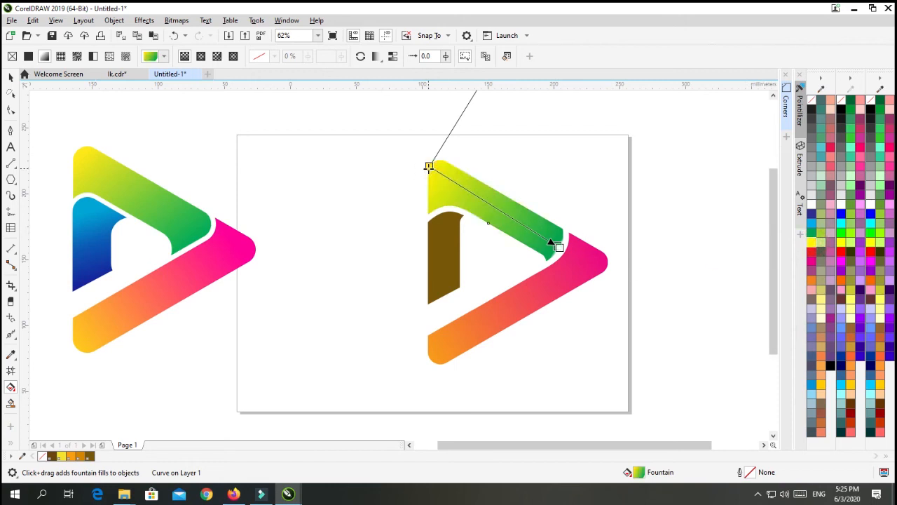
Step: Give the inner brown segment a vertical fountain fill from cyan at its upper end to Blue at its lower end
click(450, 270)
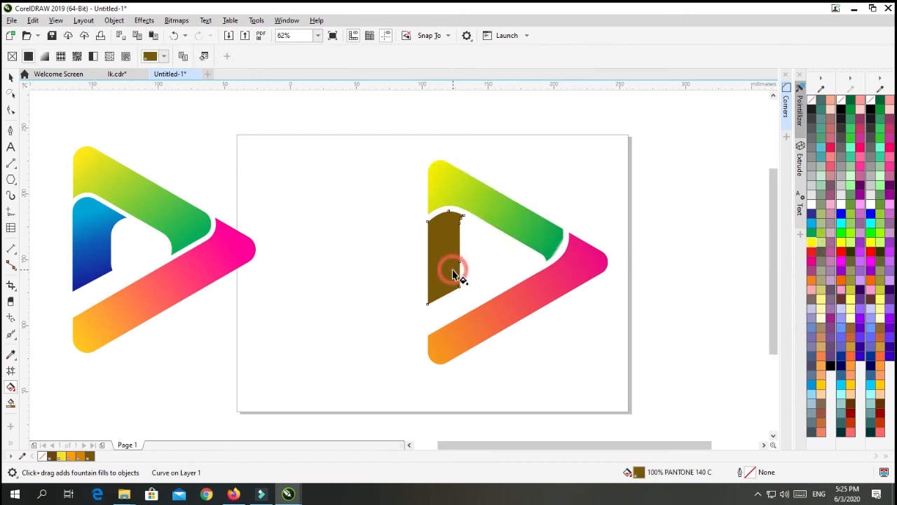
drag(447, 213, 451, 291)
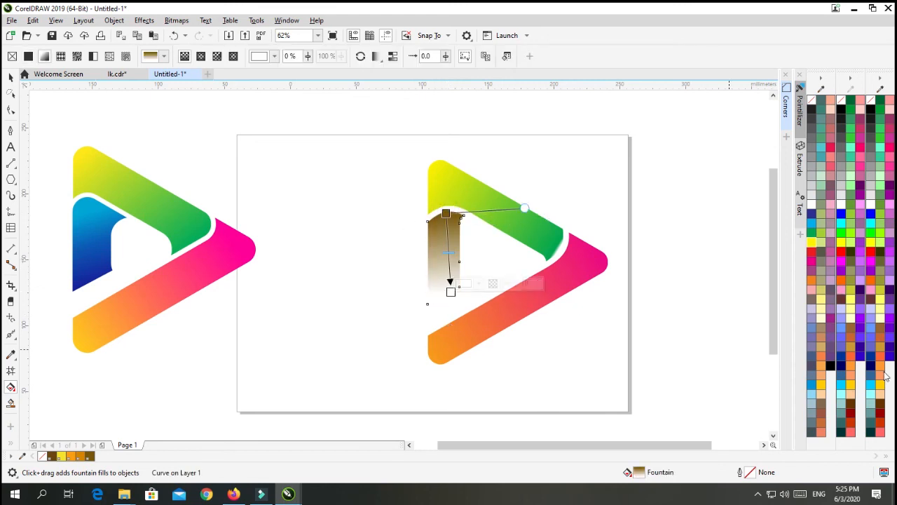
drag(811, 214, 451, 291)
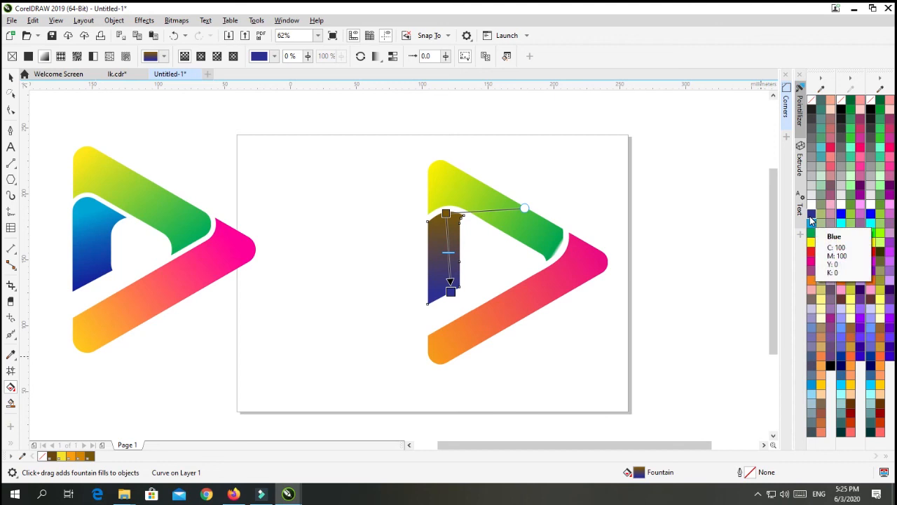
drag(812, 224, 450, 216)
click(643, 281)
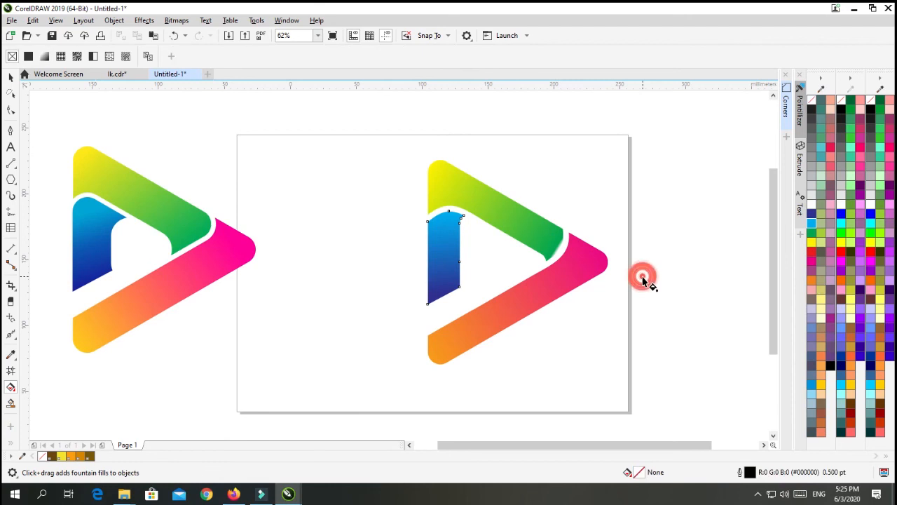
Step: Move the pink segment away to inspect the faded end of the green segment, and undo the move
scroll(571, 257, up, 4)
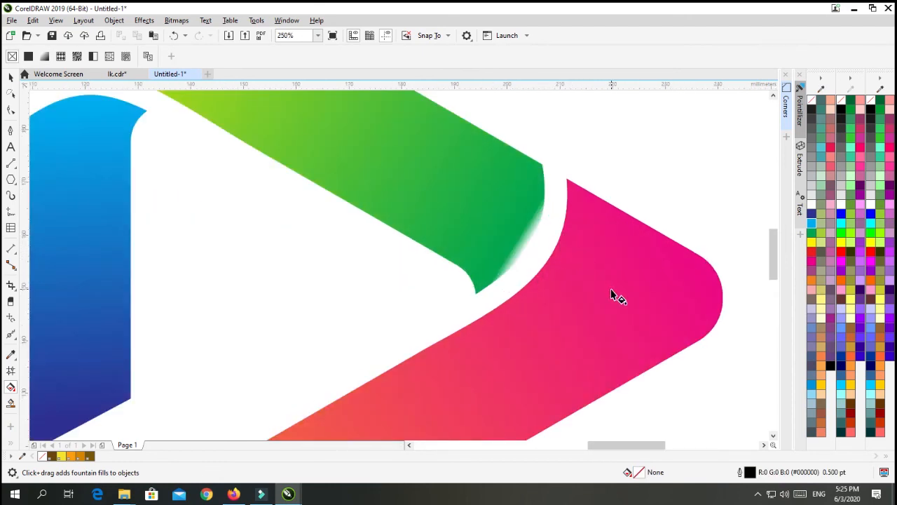
scroll(611, 295, down, 2)
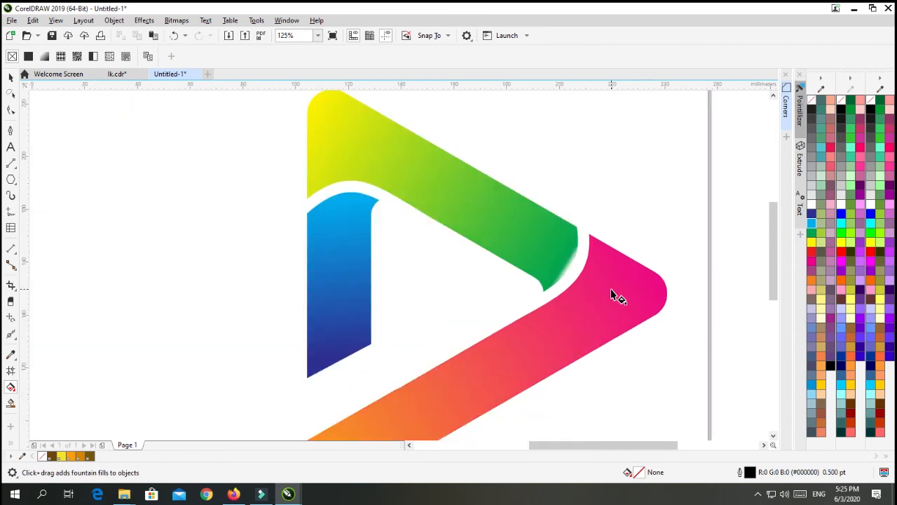
click(11, 75)
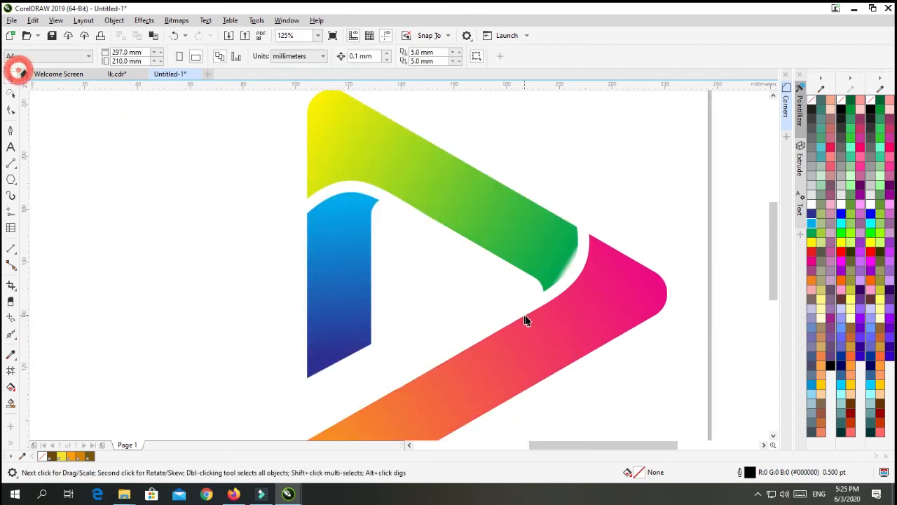
click(585, 345)
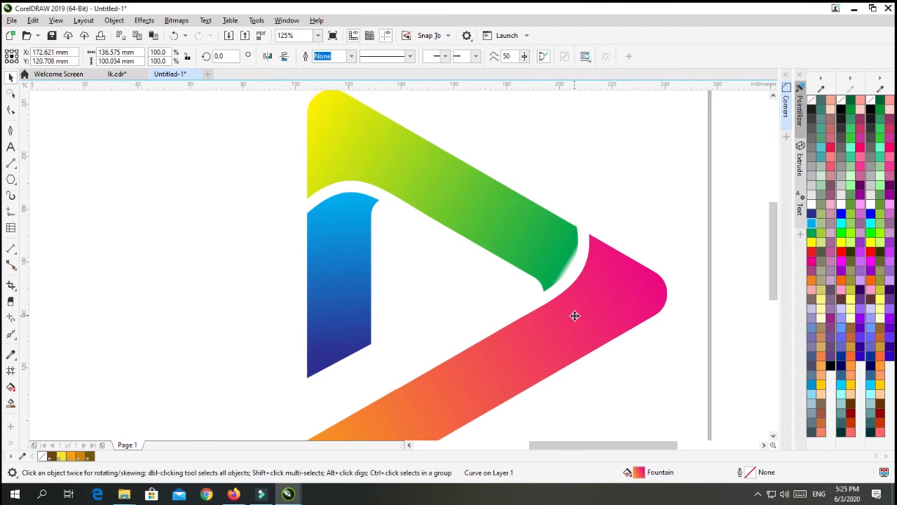
drag(575, 315, 617, 382)
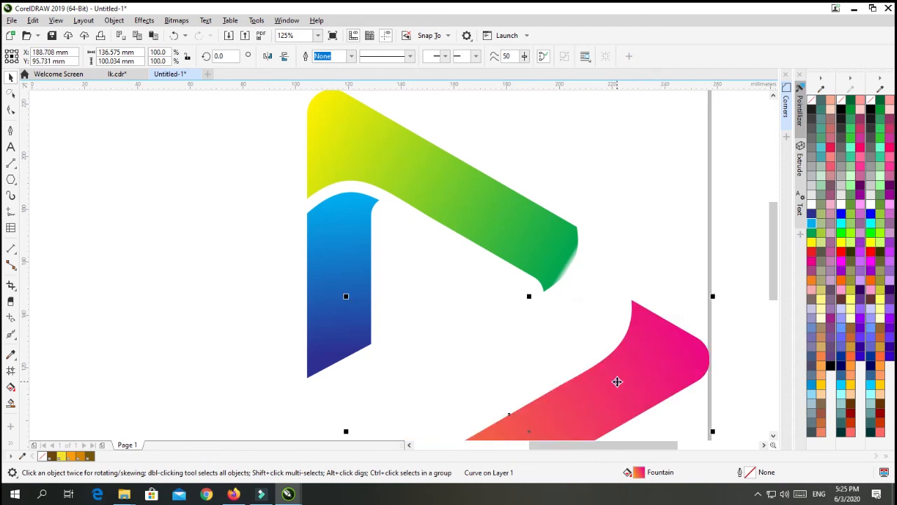
key(ctrl+z)
Step: Extend the green end of the upper segment's gradient past the segment's lower-right edge, and deselect the segment
click(443, 195)
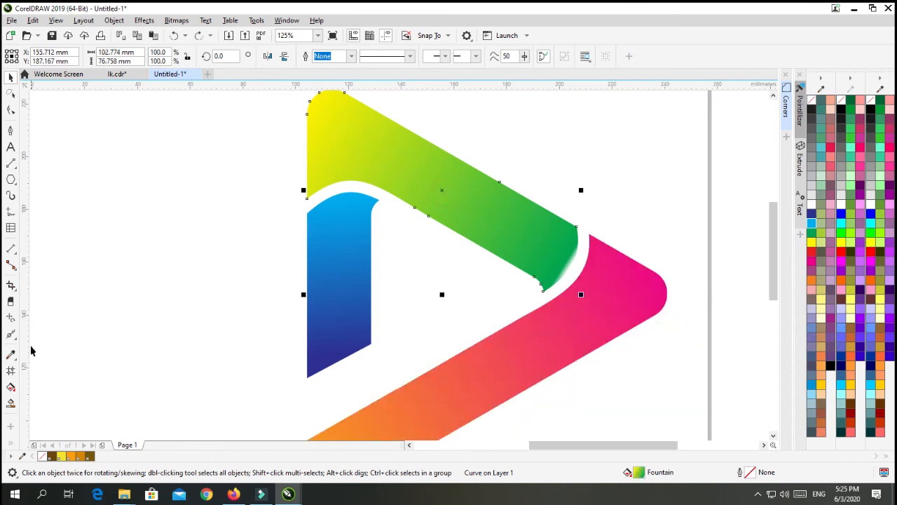
click(12, 388)
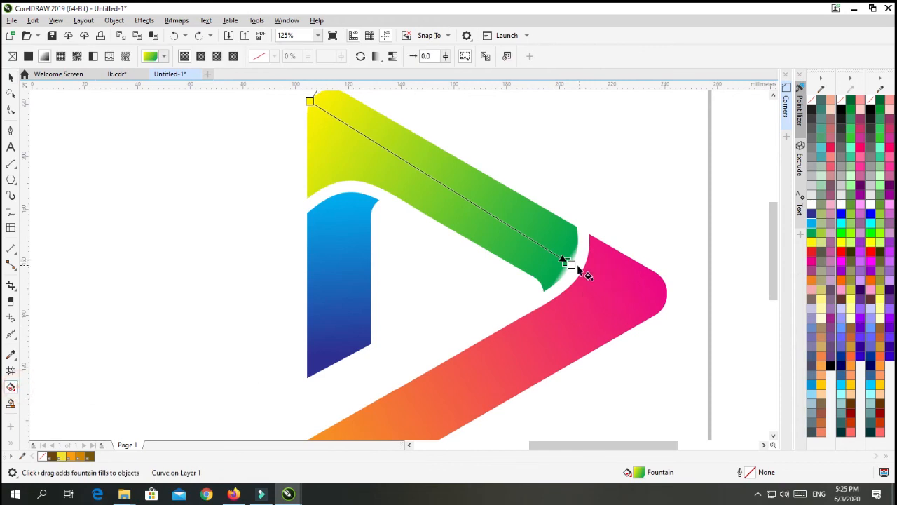
drag(565, 261, 577, 269)
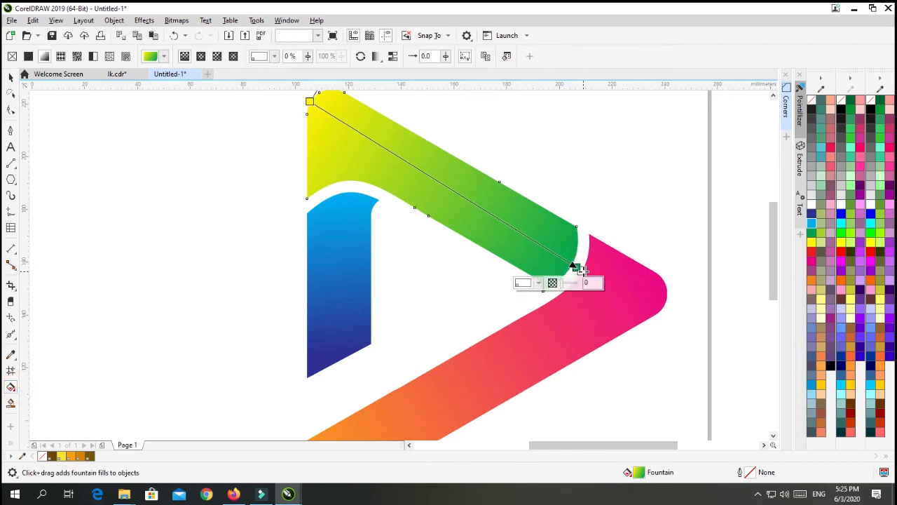
scroll(582, 271, down, 2)
click(682, 317)
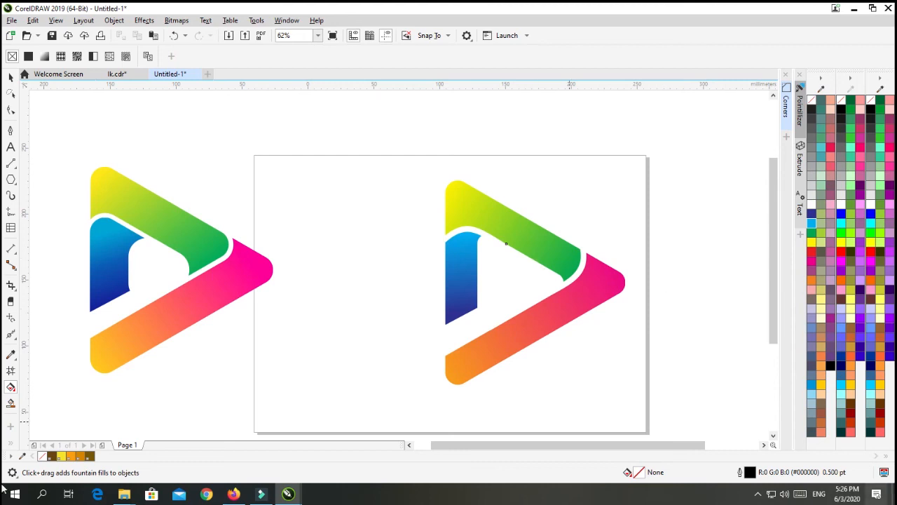
click(758, 494)
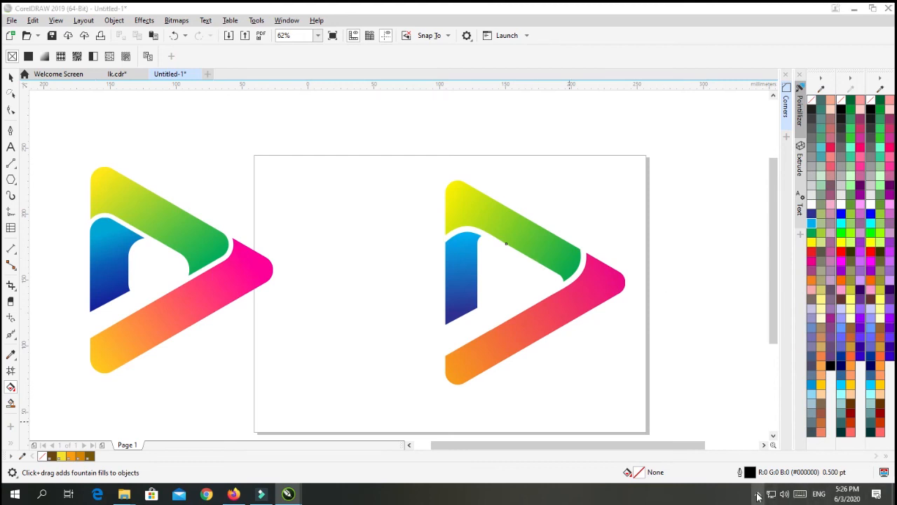
right_click(747, 474)
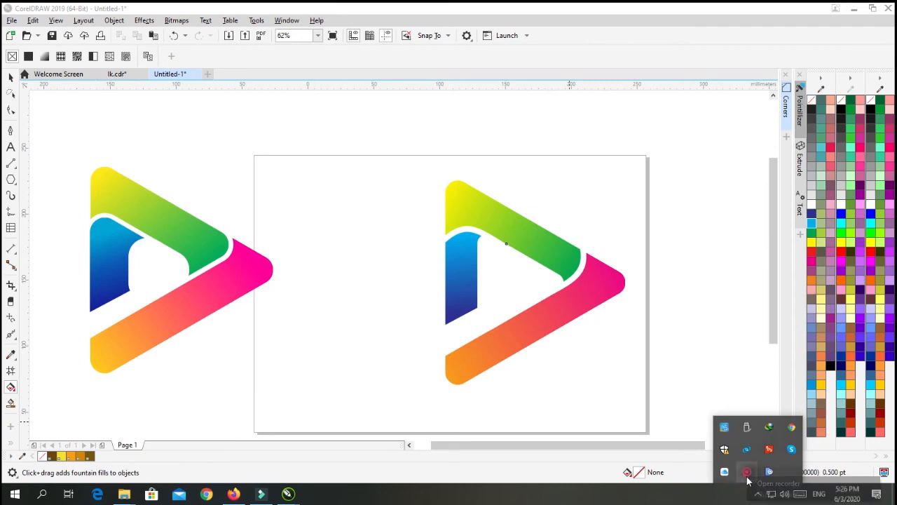